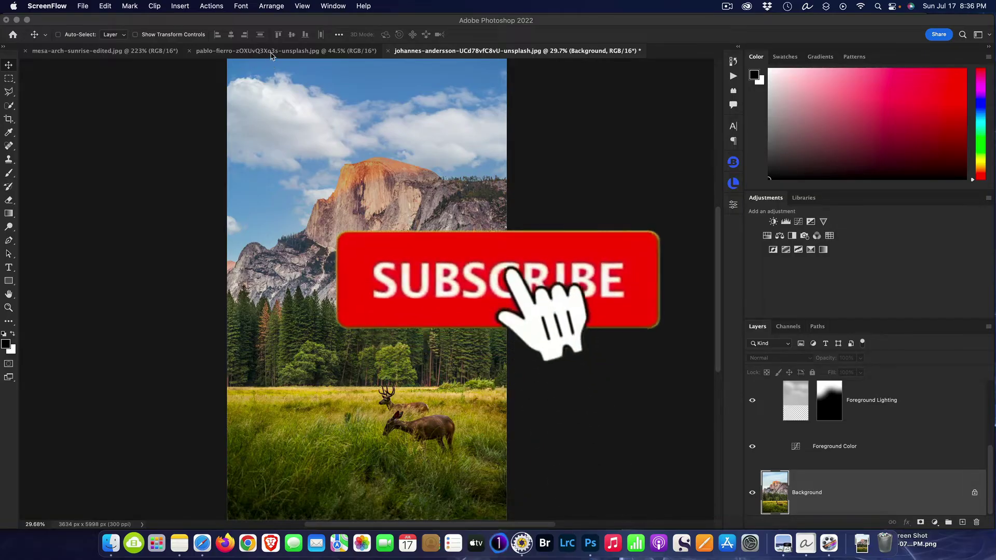
Step: Bring the pablo-fierro river-and-cliffs Yosemite photo to the front
click(271, 52)
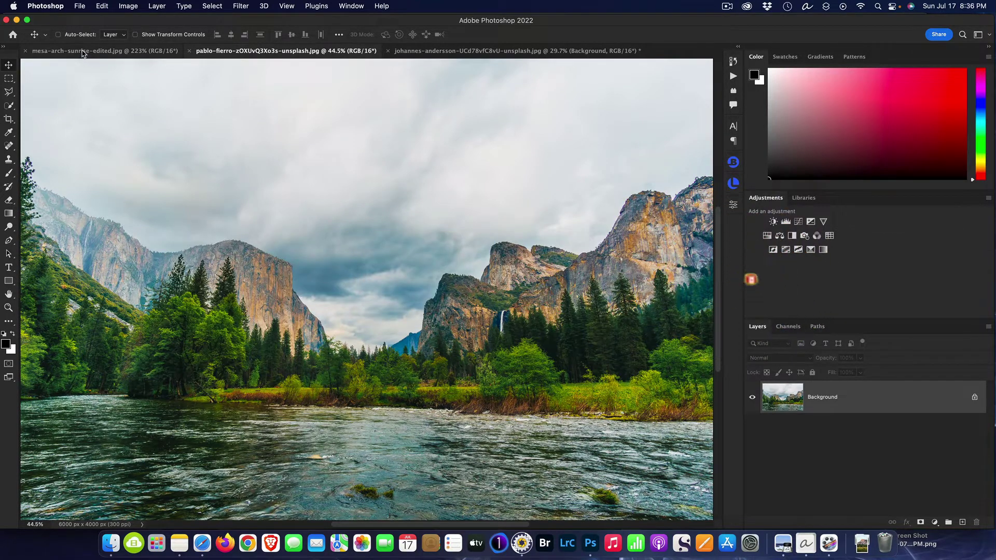
Step: Switch to the mesa-arch-sunrise-edited canyon photo document
click(82, 52)
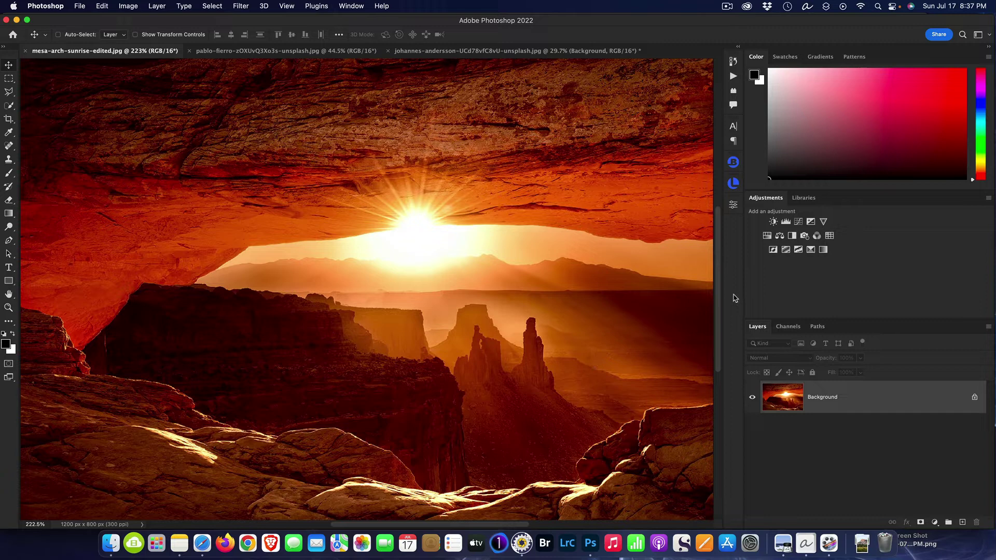
Step: Add a Brightness/Contrast adjustment layer with Brightness 10 above the Background
click(773, 223)
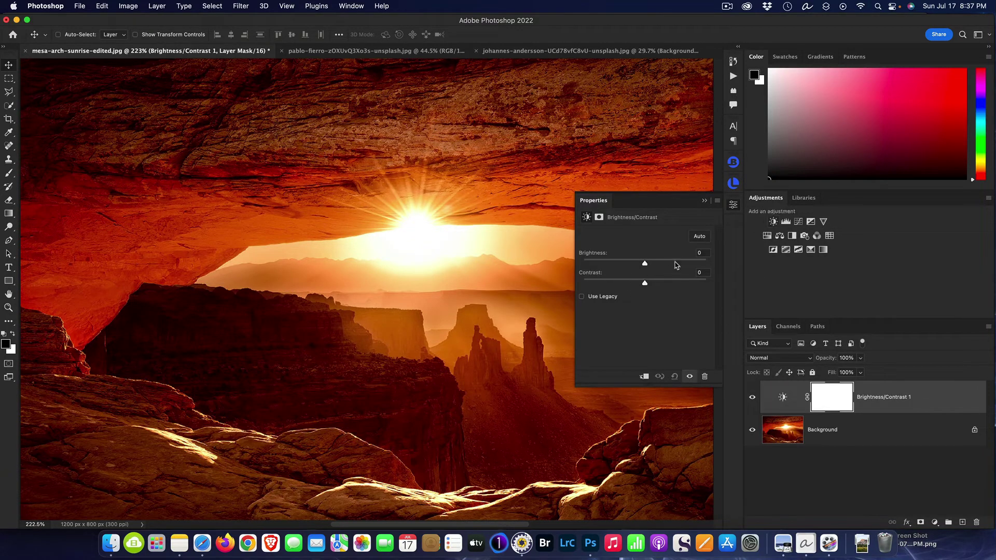
click(697, 252)
text(10)
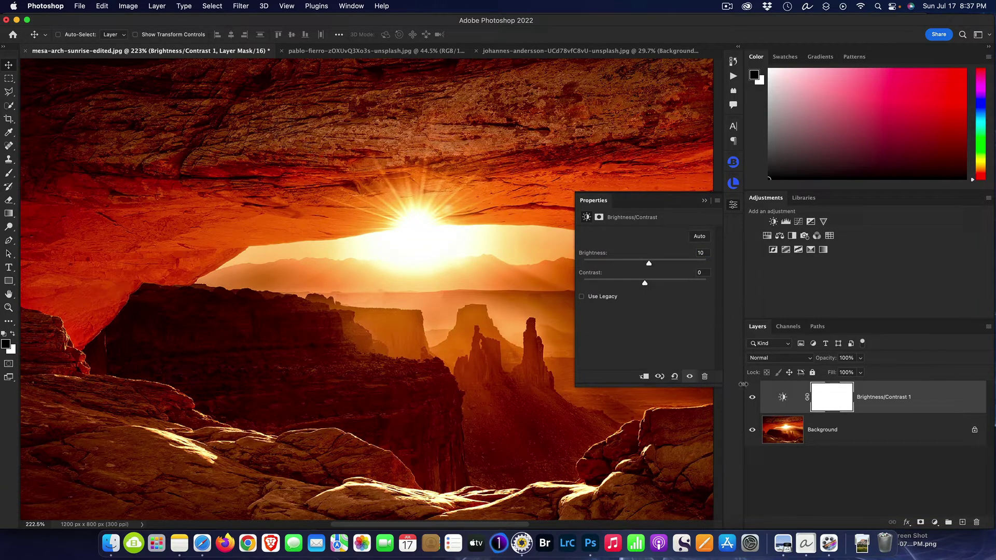
click(705, 201)
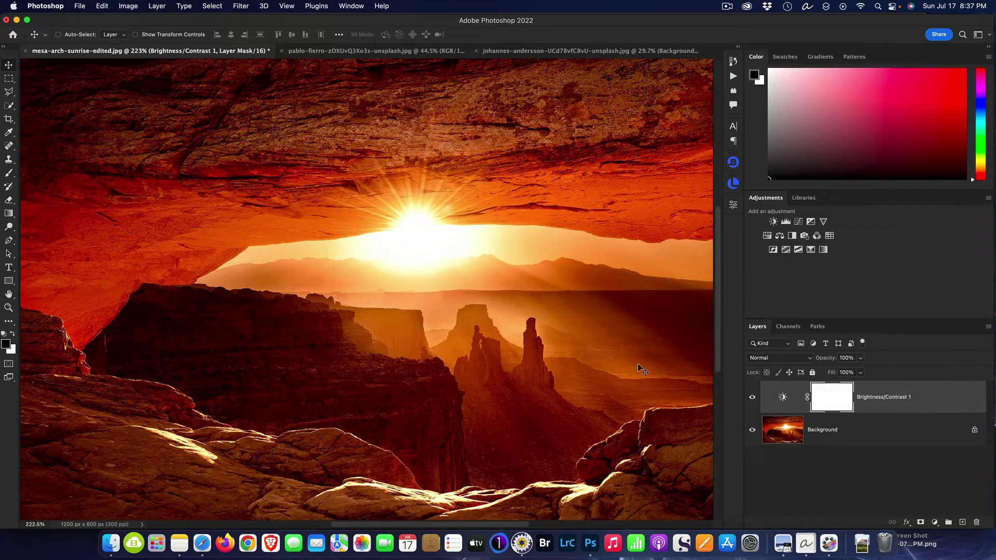
Step: Flatten the image and duplicate it as Layer 1
right_click(871, 423)
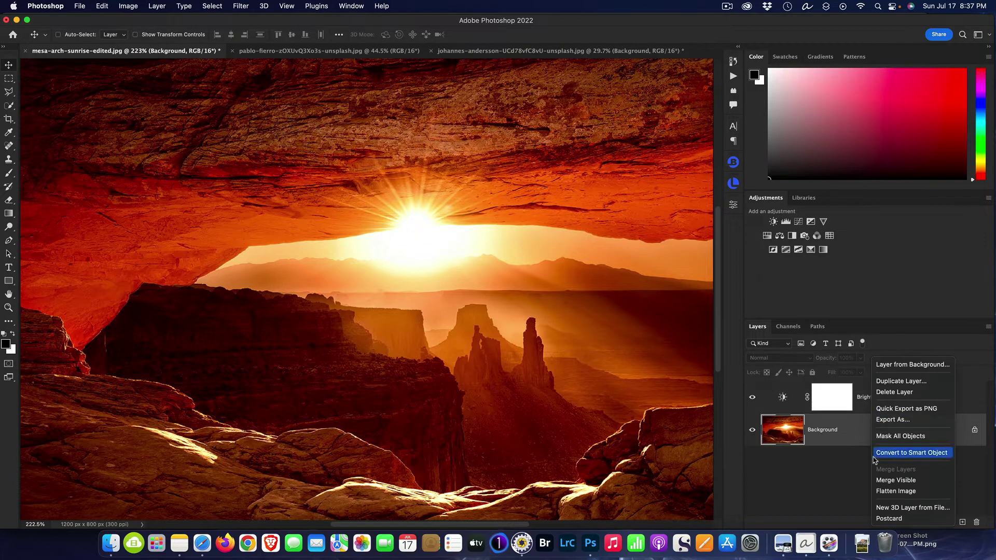
click(895, 491)
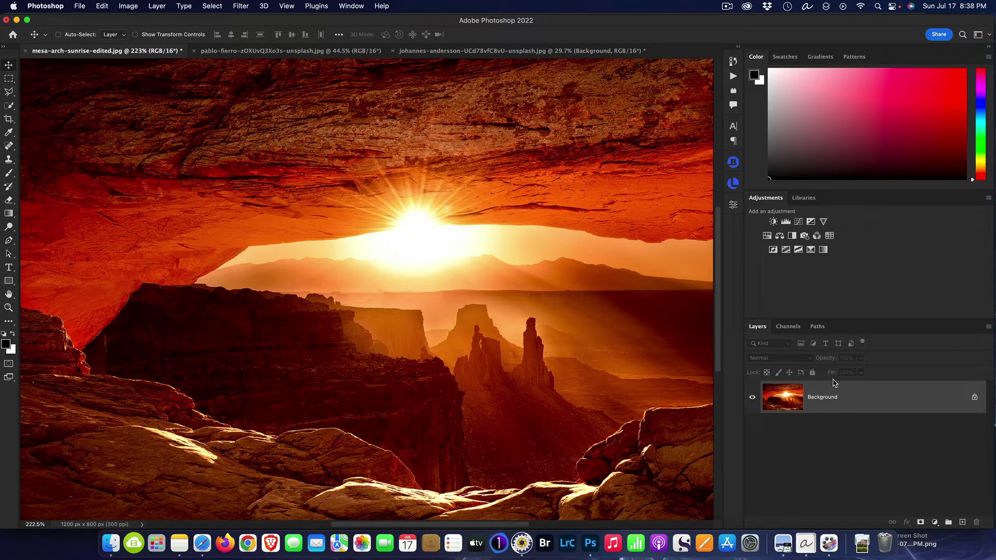
key(super+j)
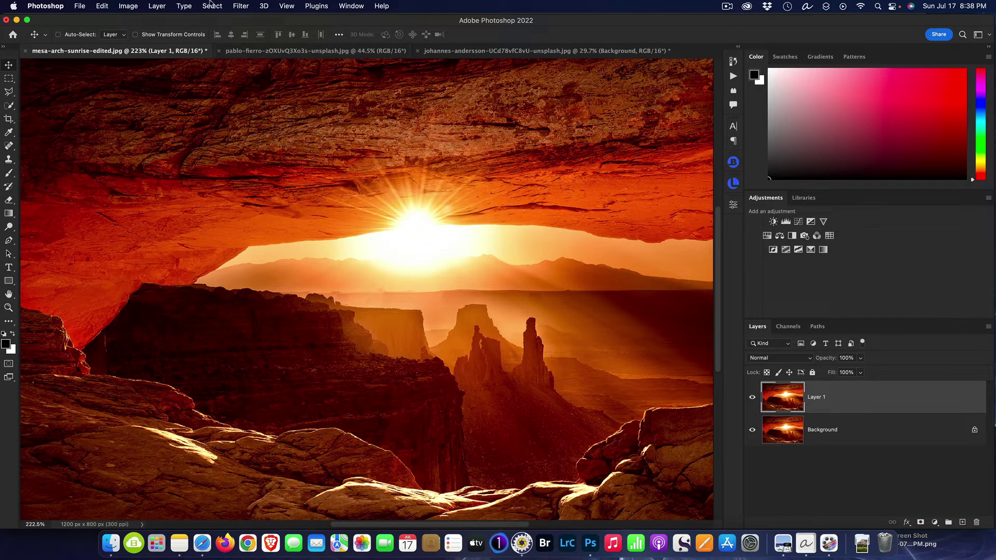
Step: Apply a High Pass filter at 0.4 pixels radius to Layer 1
click(240, 6)
mouse_move(282, 192)
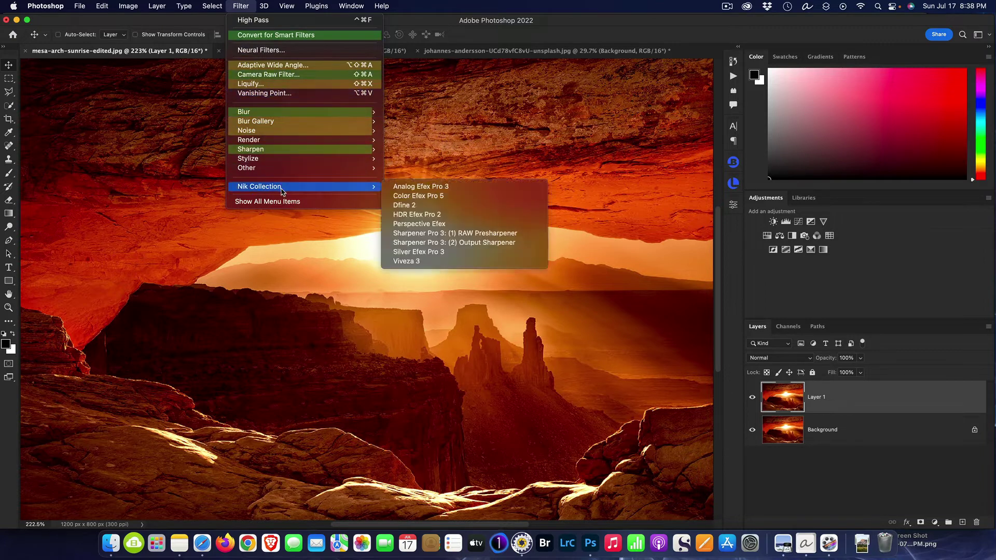
mouse_move(287, 174)
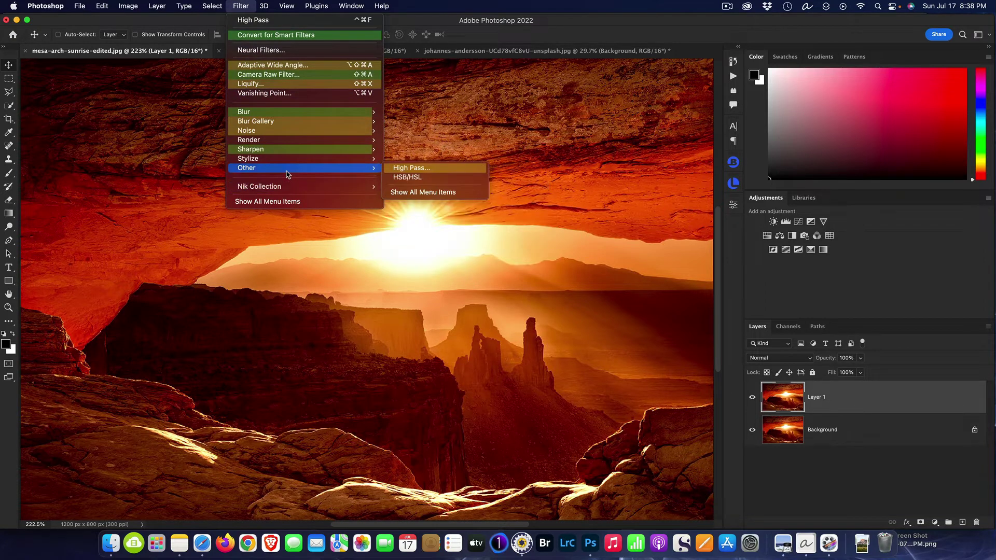
click(410, 168)
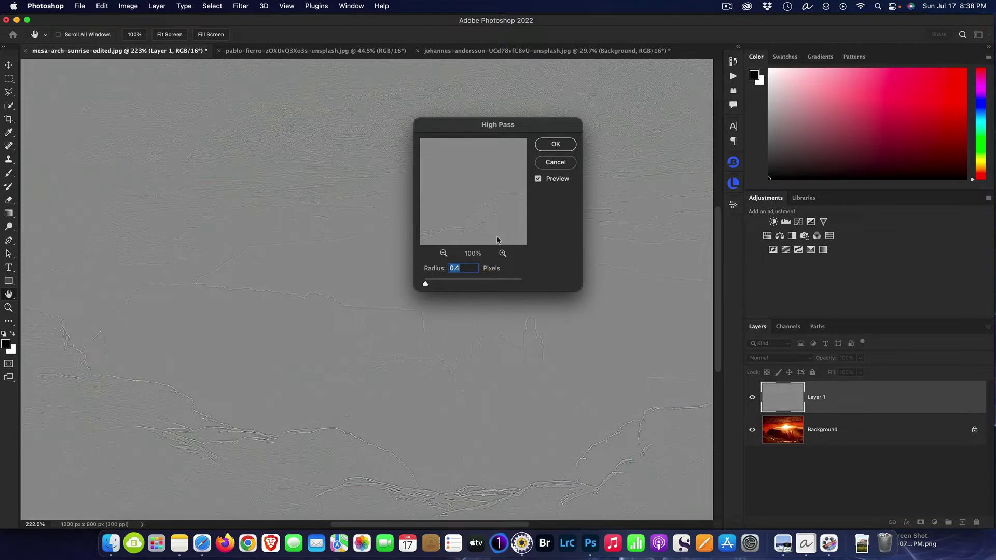
click(554, 145)
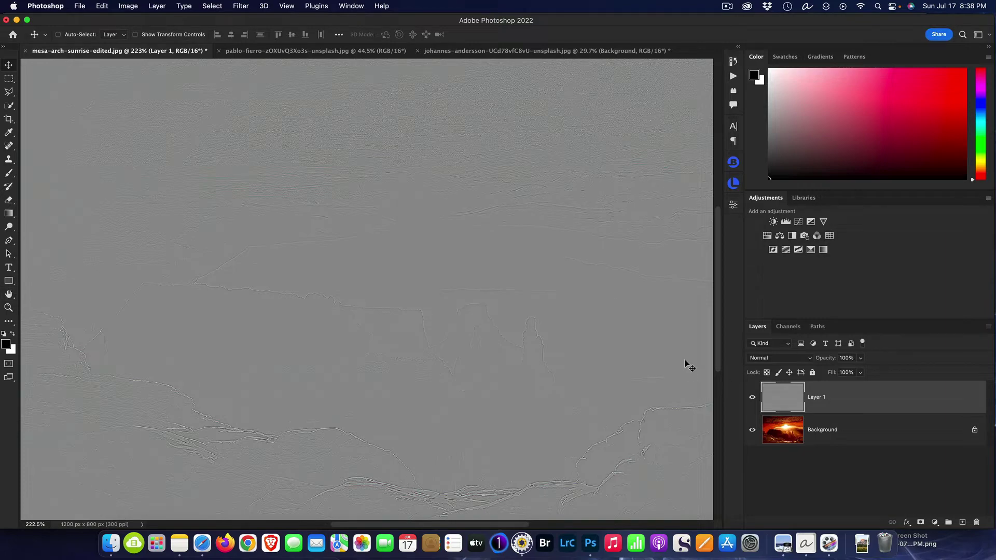
Step: Set Layer 1's blend mode to Linear Light
click(812, 358)
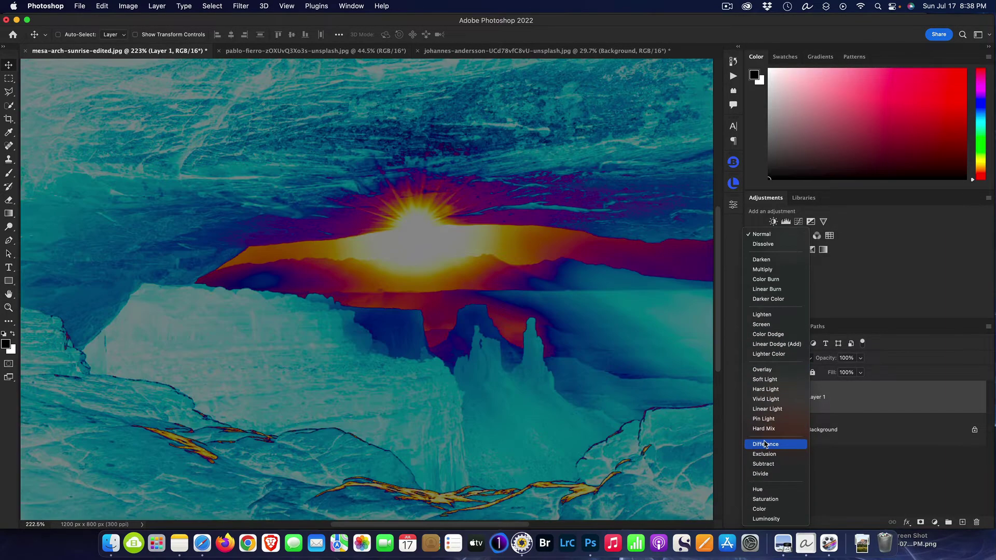
scroll(765, 441, down, 2)
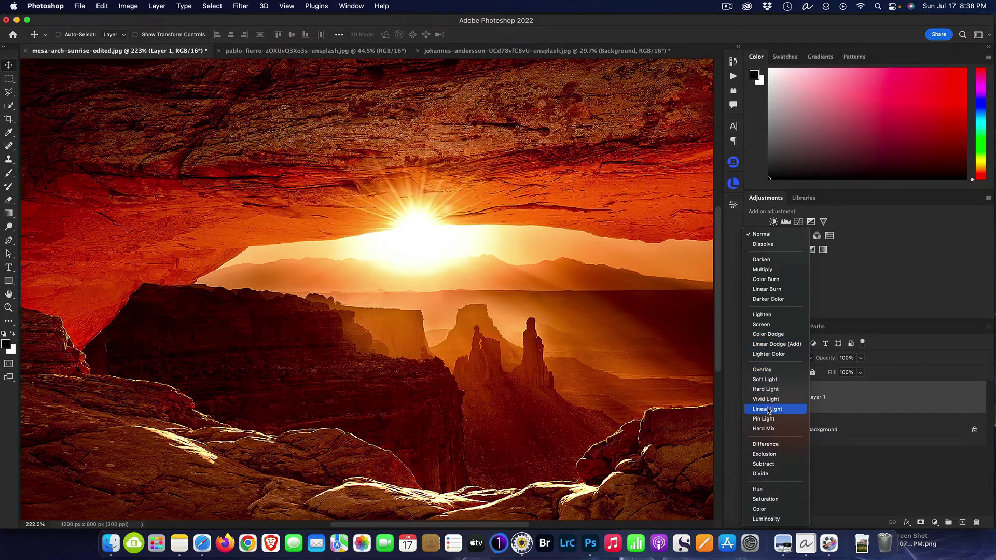
click(768, 410)
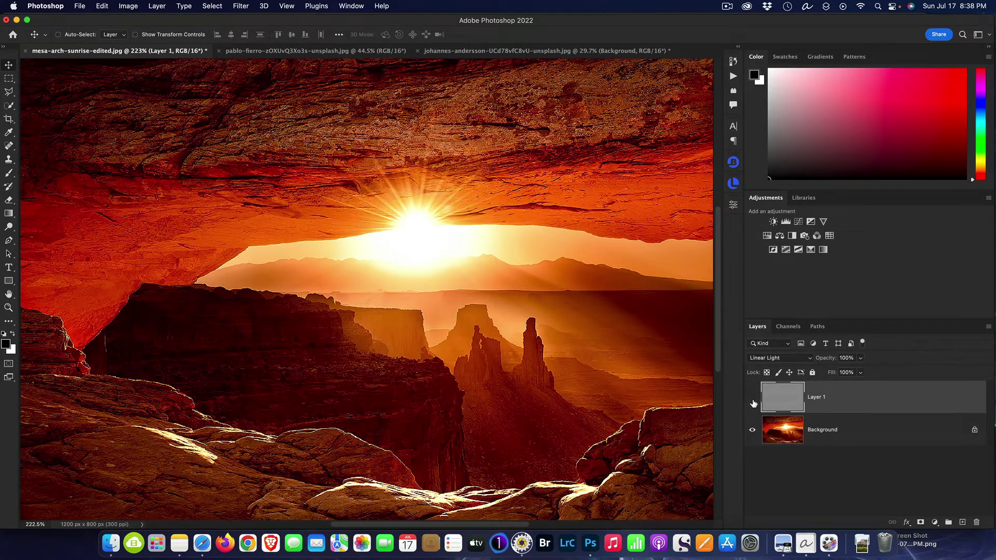
Step: Toggle Layer 1's visibility repeatedly to compare sharpened and original photo
click(752, 399)
click(753, 401)
click(753, 401)
click(753, 401)
click(753, 401)
click(79, 6)
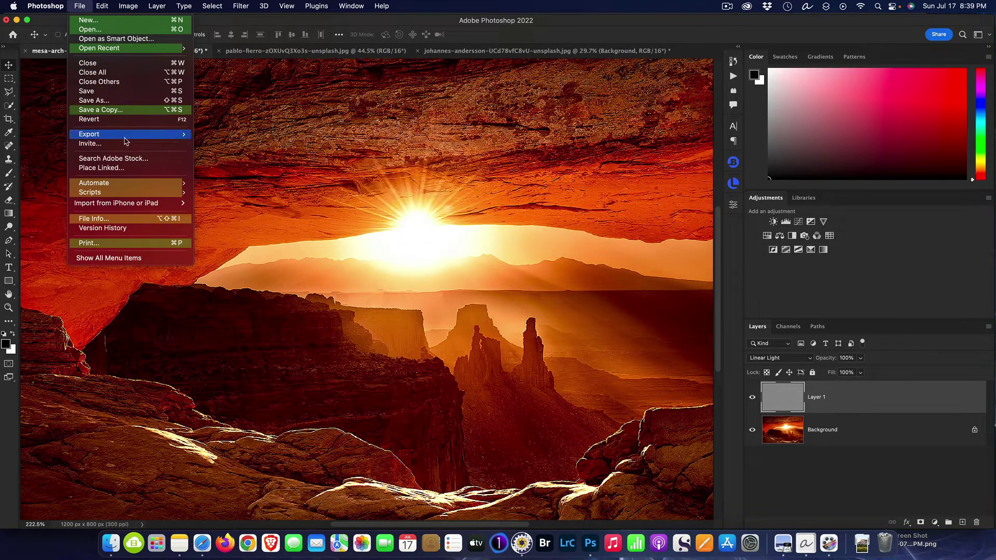
mouse_move(125, 137)
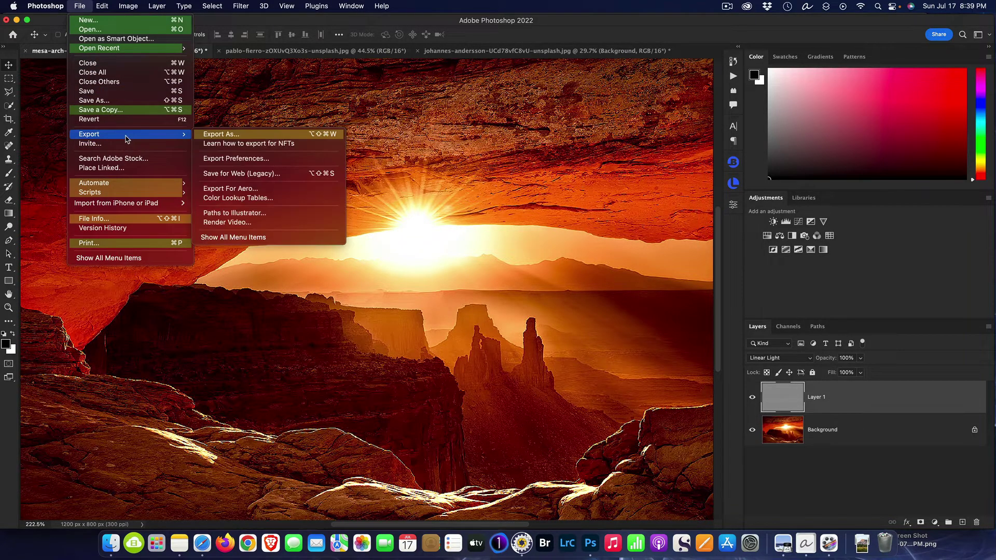
click(231, 178)
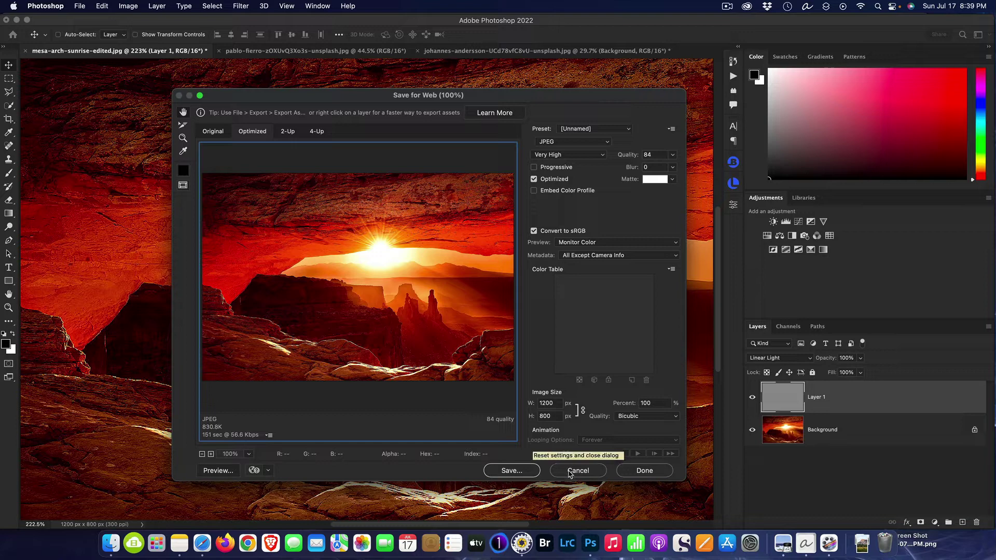
click(570, 471)
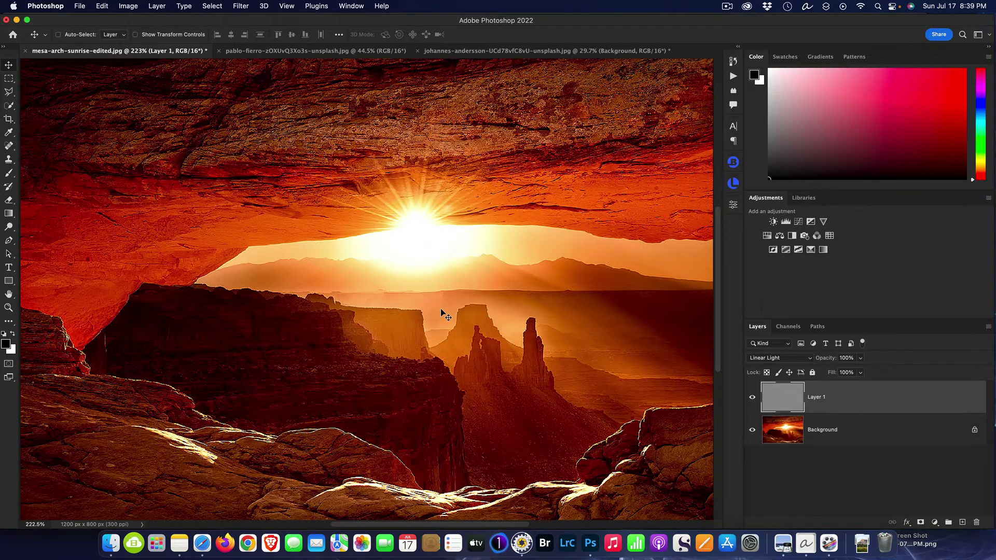
Step: Cycle through the river, Half Dome deer and mesa-arch sunrise documents
click(313, 51)
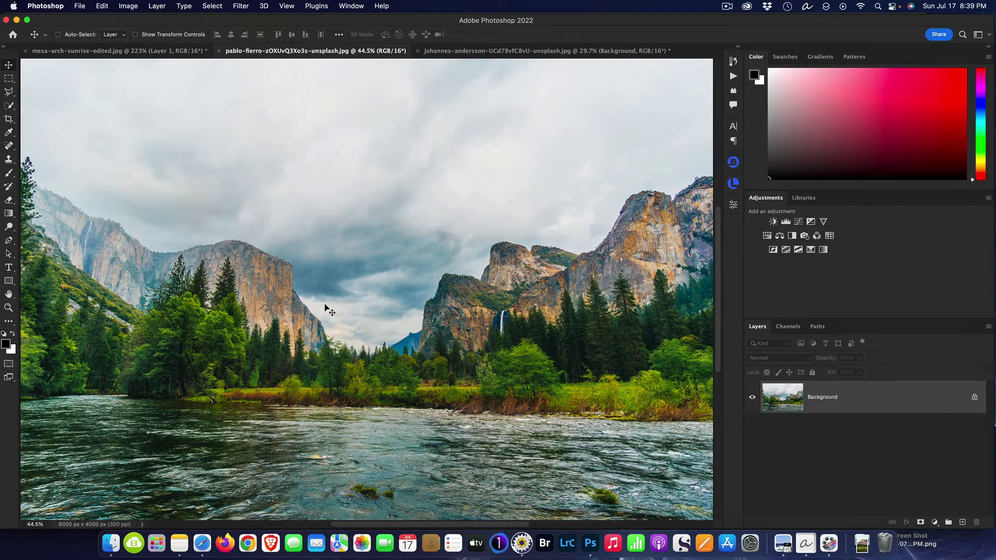
click(496, 52)
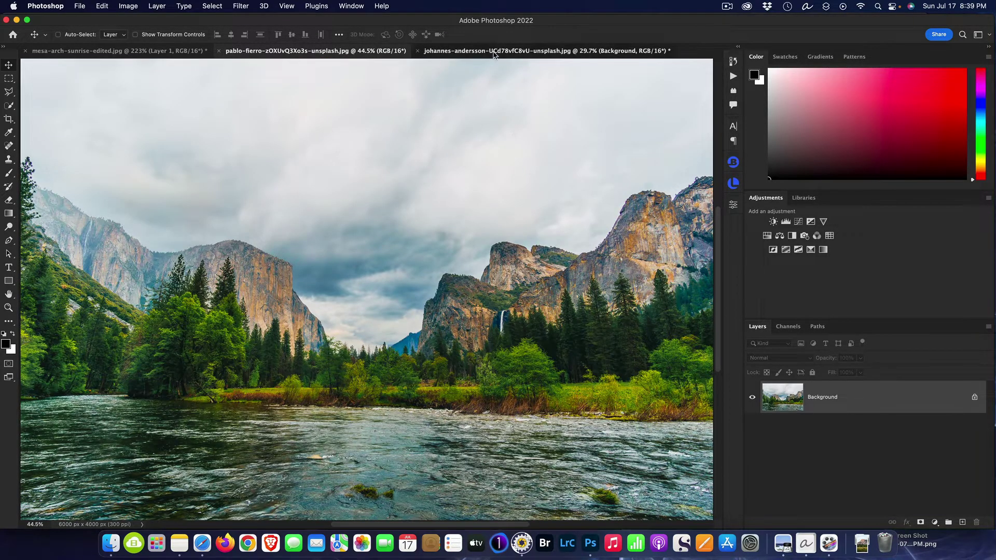
click(154, 52)
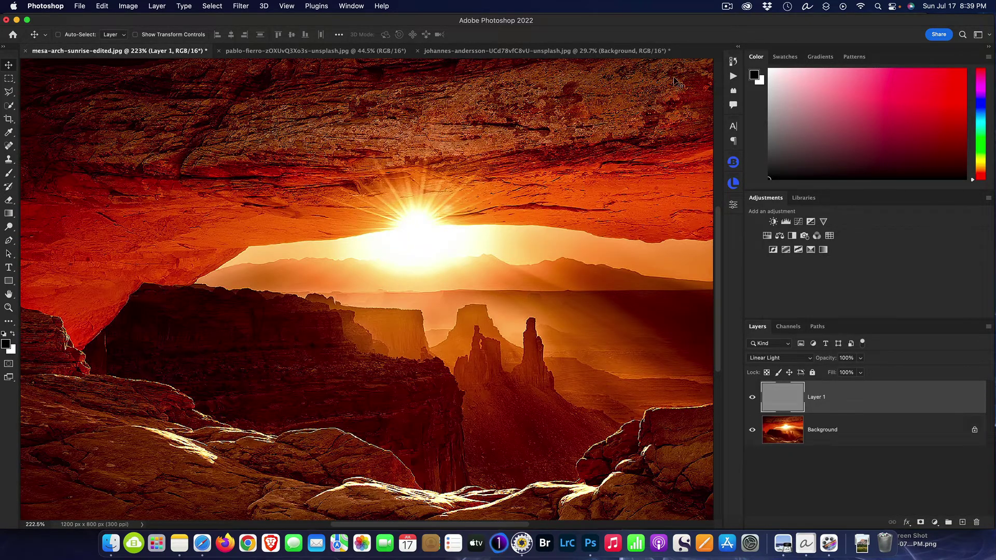
Step: Revert the sunrise photo to its Open state via the History panel
click(733, 63)
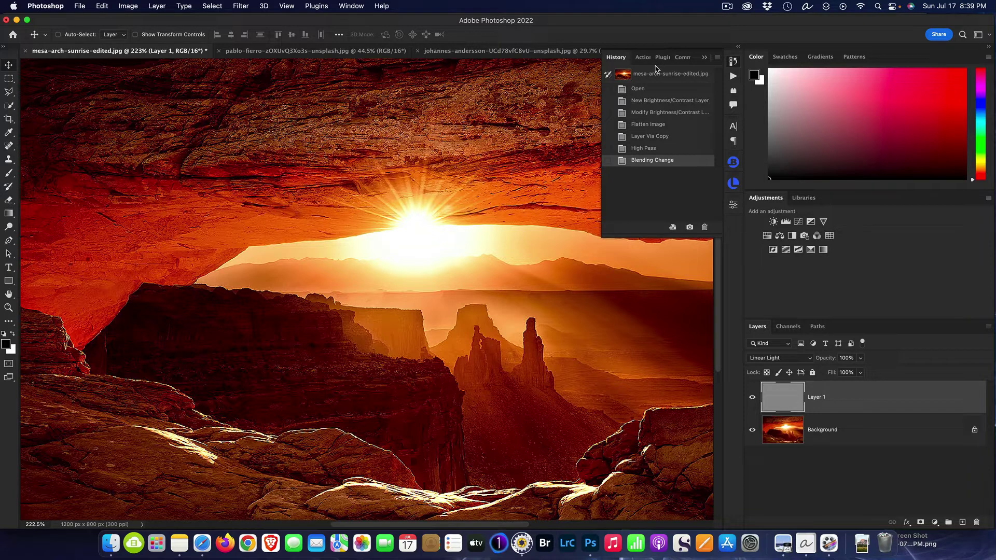
click(637, 89)
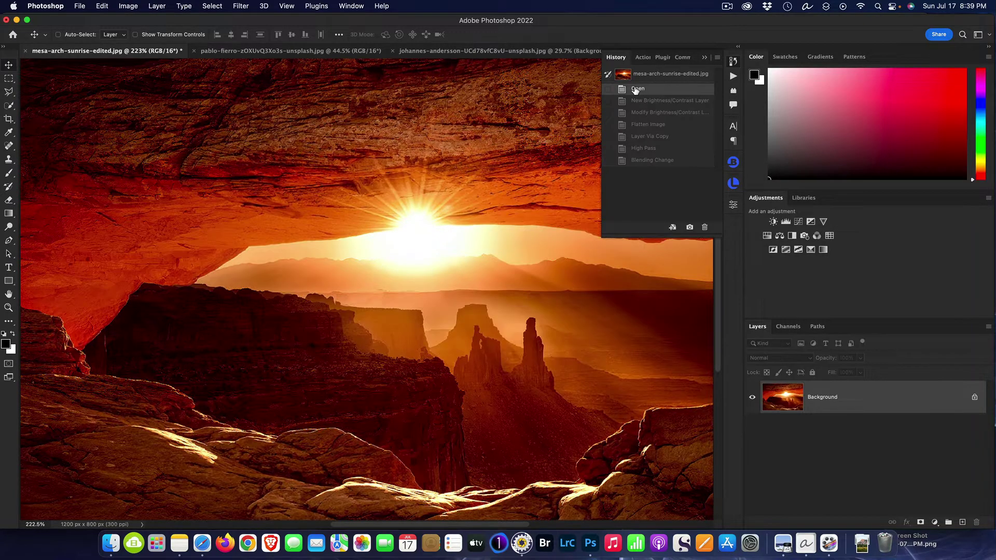
click(733, 62)
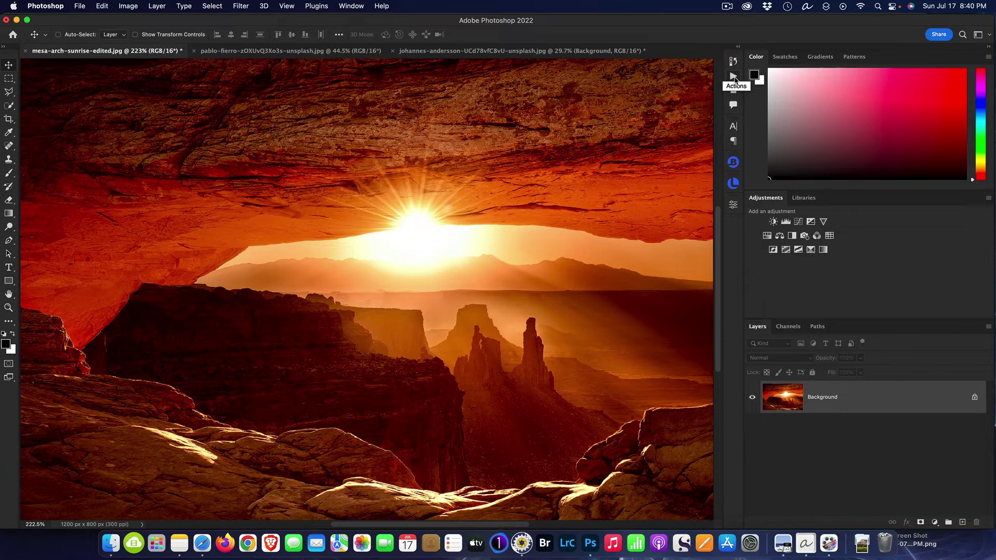
Step: Show the Actions panel from the Window menu and collapse Default Actions
click(348, 5)
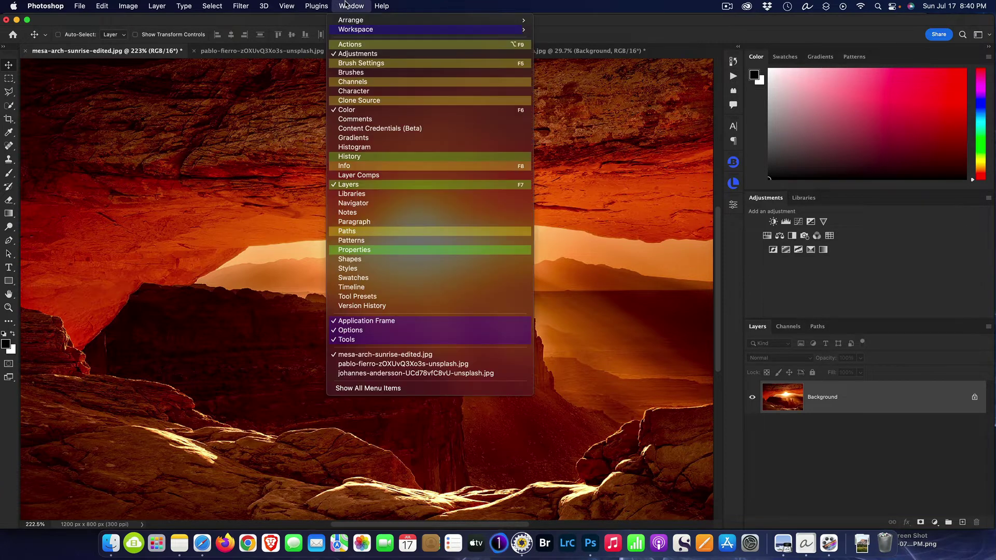
click(402, 47)
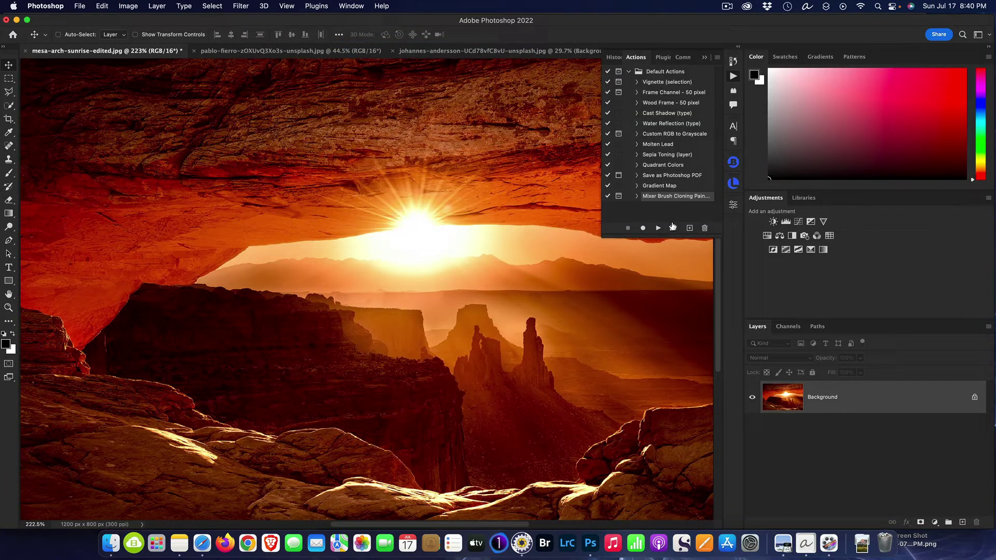
click(629, 73)
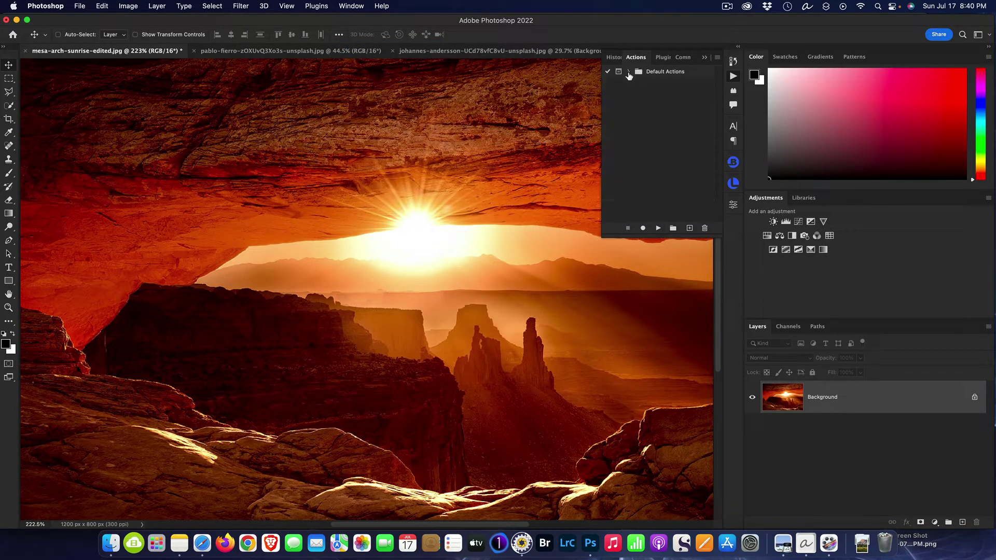
Step: Create a Red action named 'Fine Art Print' in Default Actions and start recording
click(690, 229)
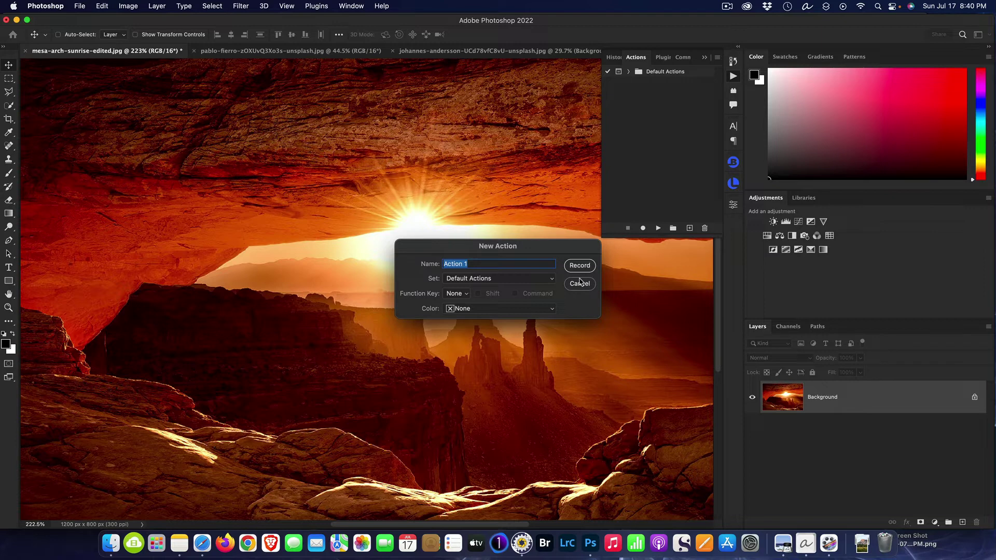
text(Fine)
text( Aert)
key(BackSpace)
key(BackSpace)
text(rt Print)
click(552, 309)
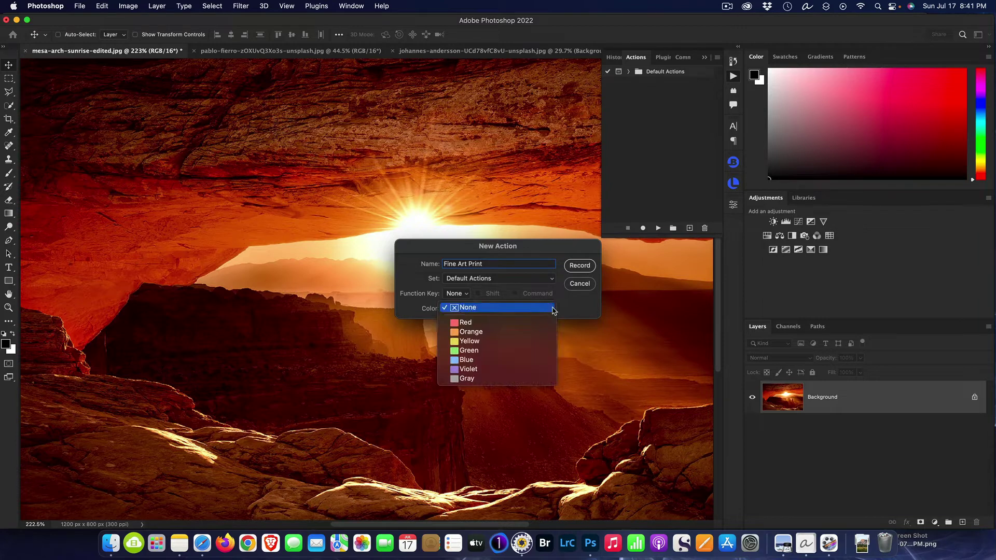
click(487, 322)
click(579, 265)
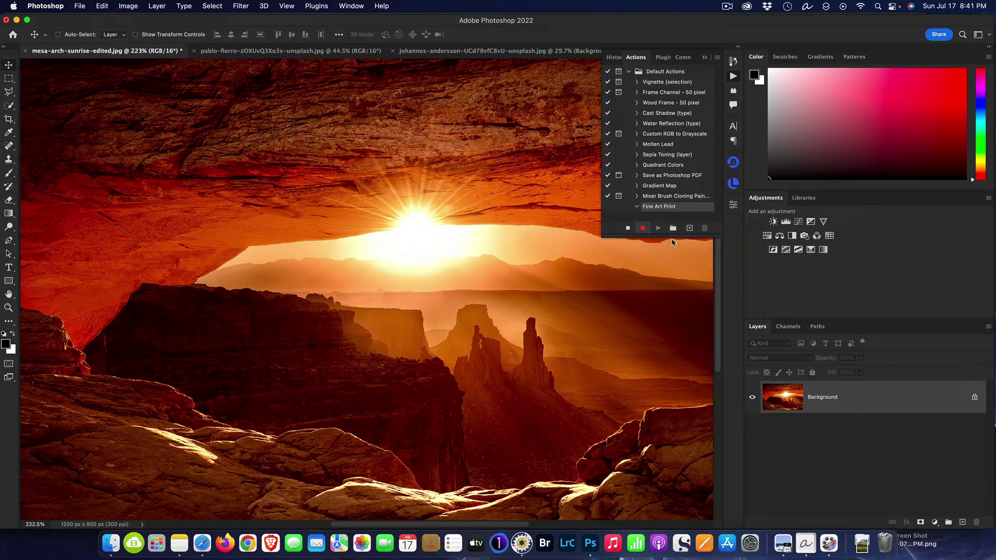
Step: Record a Brightness/Contrast adjustment layer with Brightness set to 10
click(773, 222)
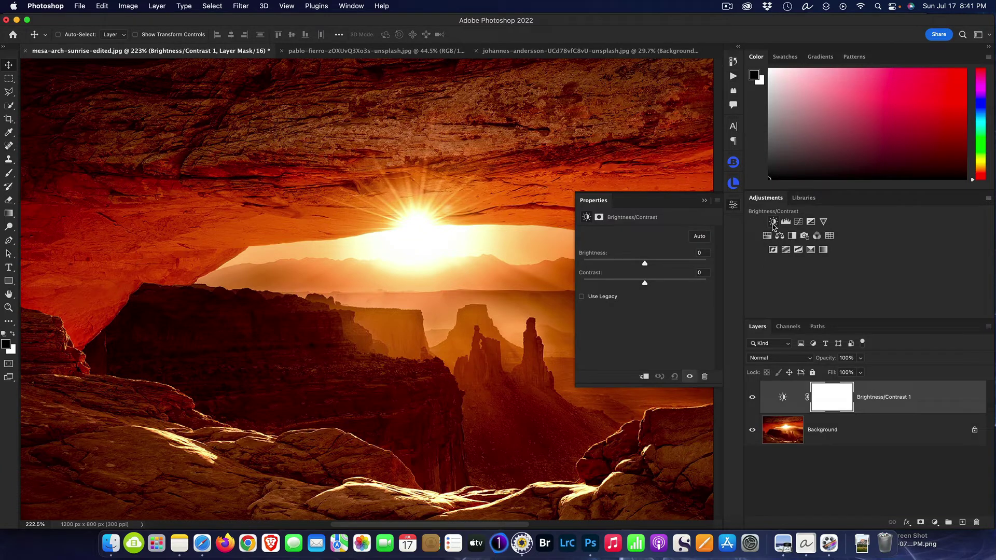
click(704, 253)
text(10)
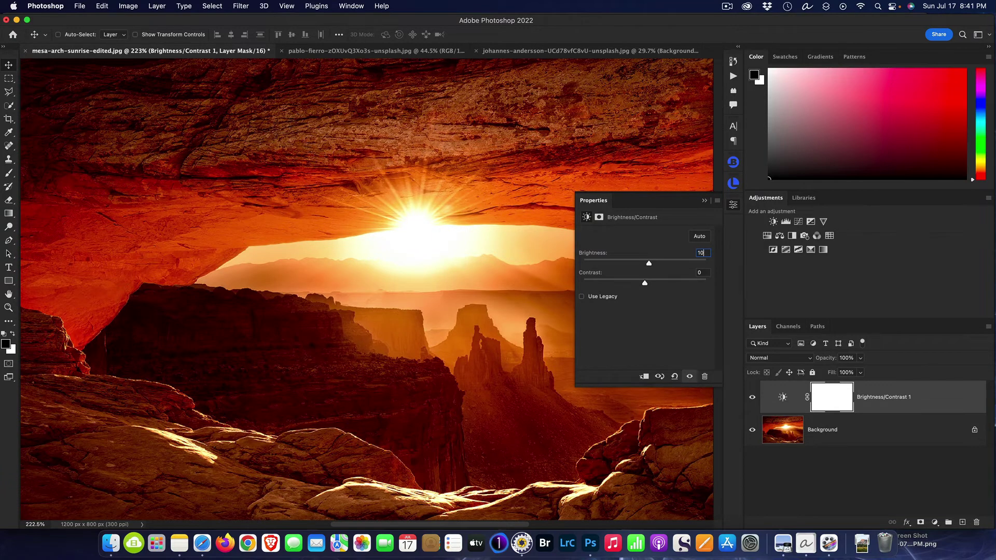
key(Return)
click(705, 201)
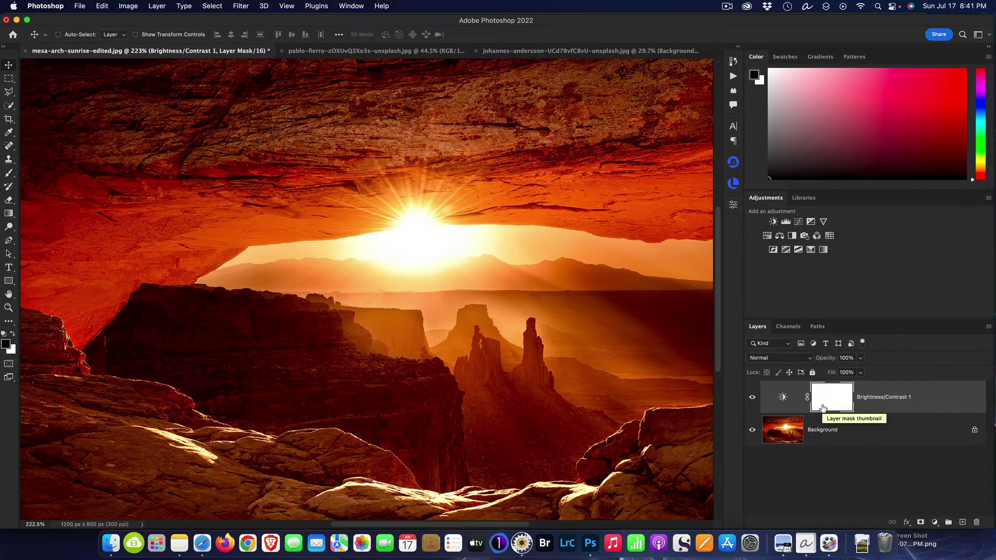
Step: Flatten the adjusted image and duplicate it as Layer 1
right_click(878, 412)
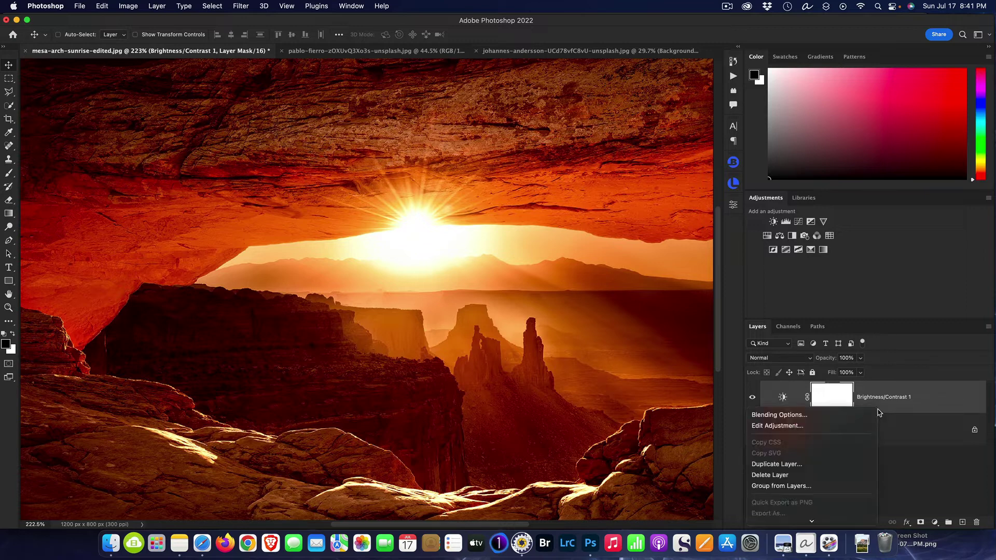
scroll(805, 477, down, 5)
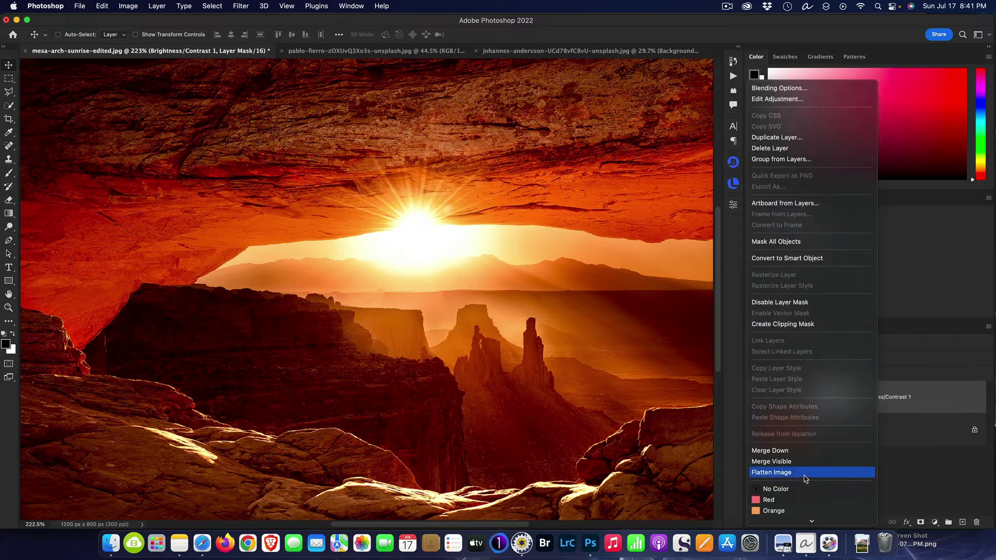
click(805, 473)
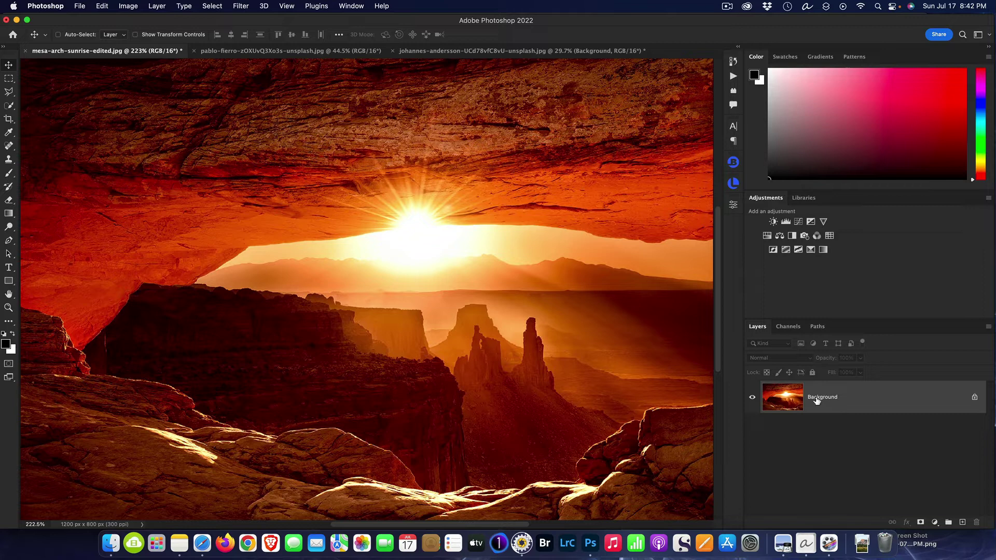
key(super+j)
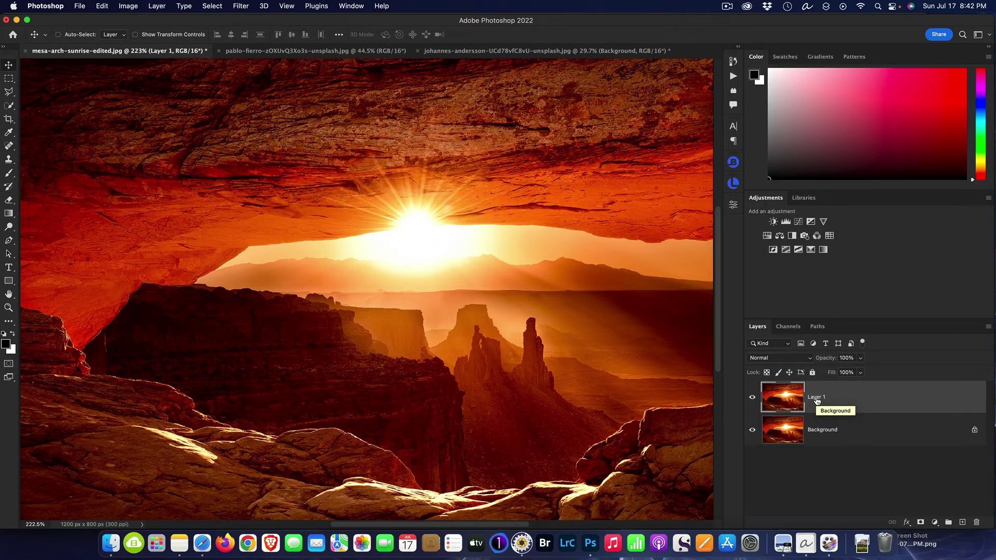
Step: Apply a High Pass filter at 0.4 pixels to Layer 1
click(239, 6)
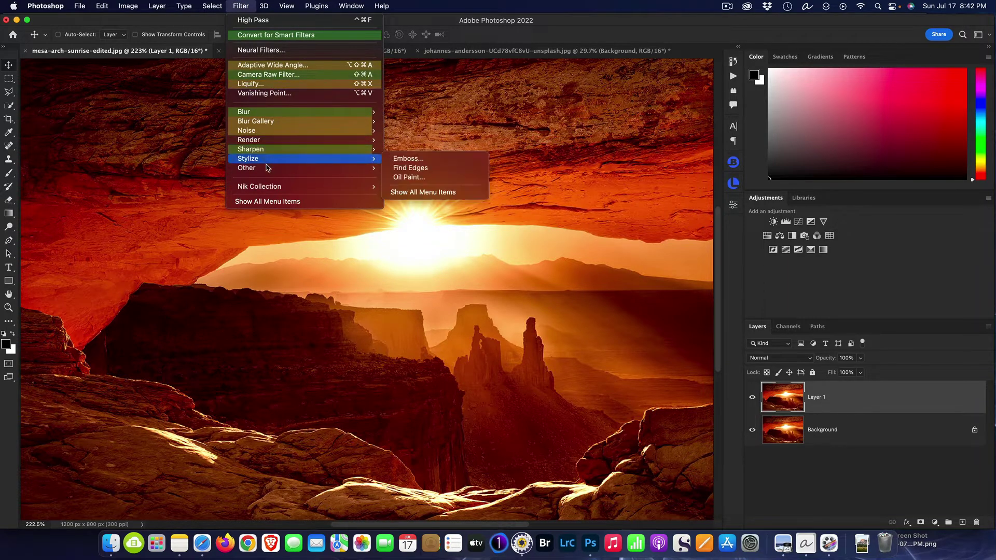
mouse_move(264, 167)
click(405, 169)
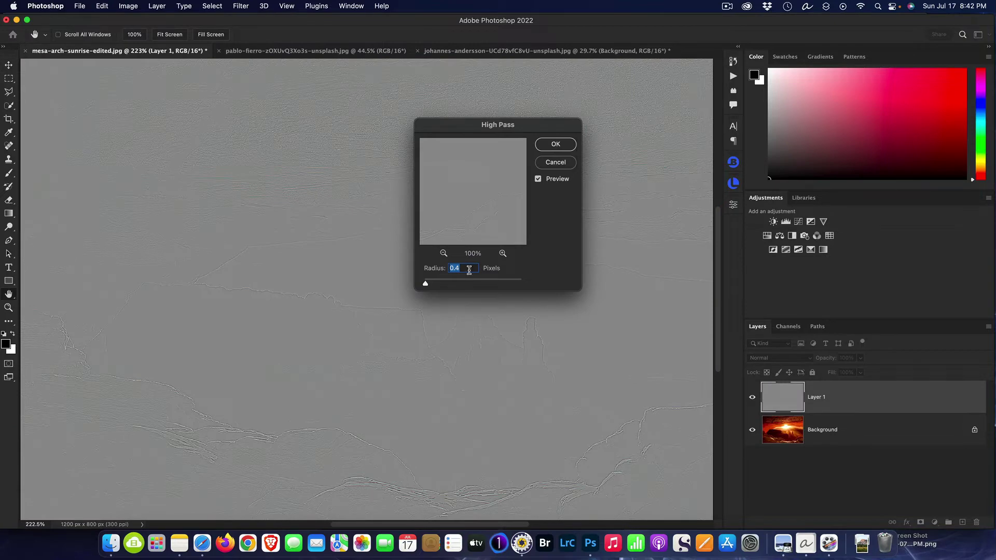
click(559, 143)
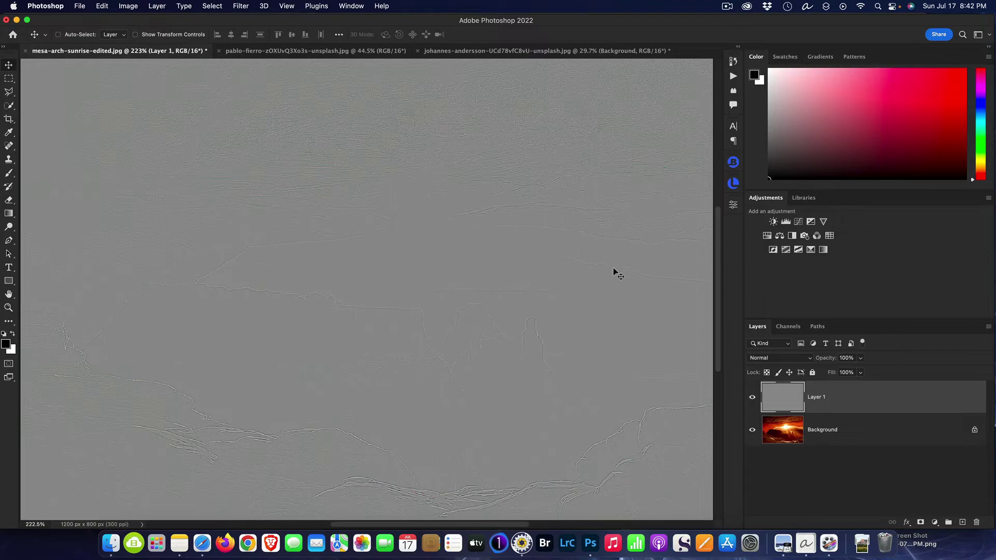
Step: Set the High Pass layer (Layer 1) blend mode to Linear Light
click(810, 359)
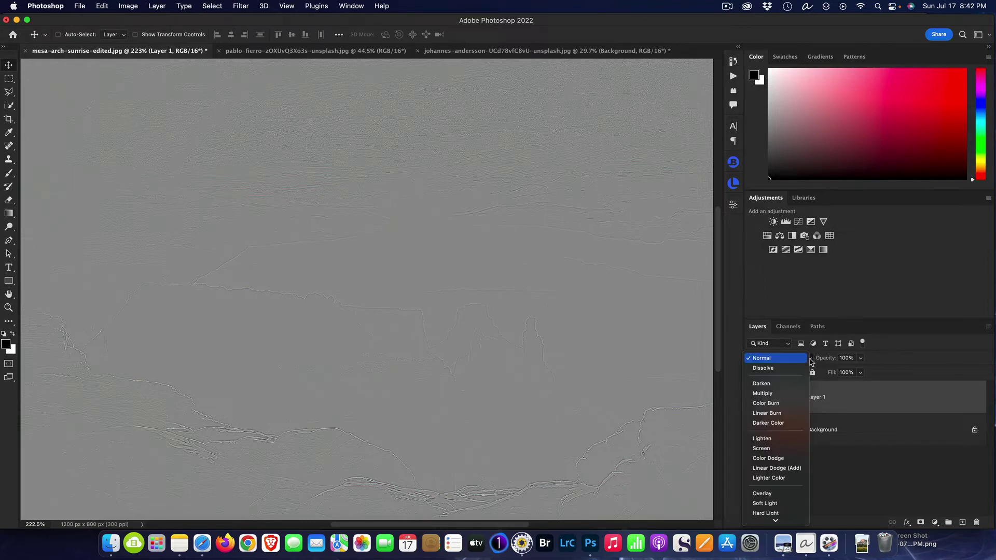
scroll(797, 377, down, 4)
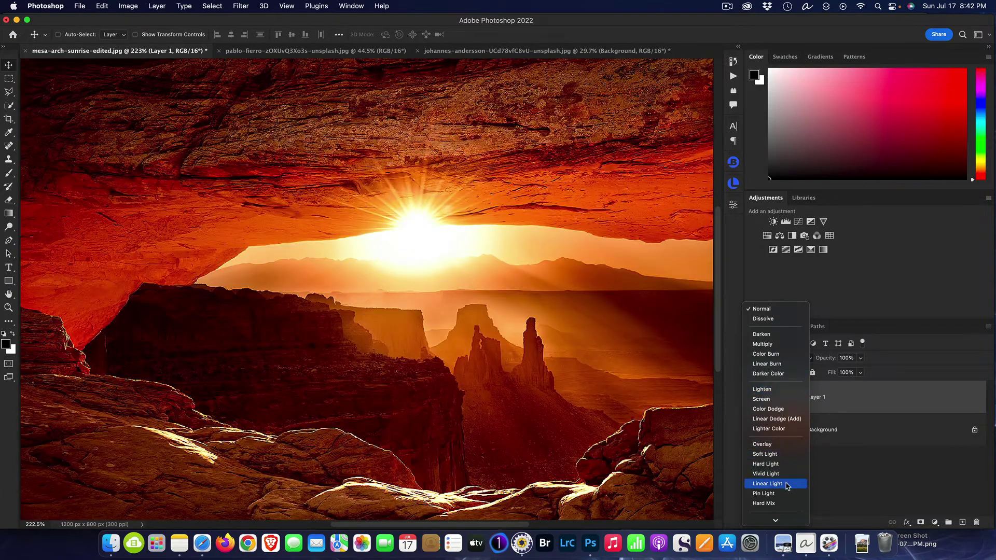
click(786, 484)
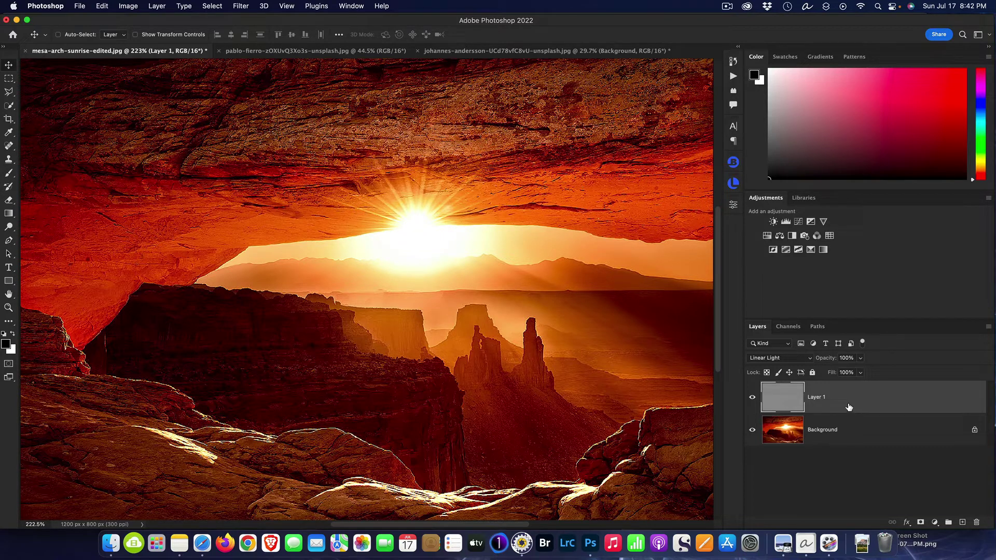
Step: Flatten the image so the sharpening merges into a single Background layer
right_click(856, 408)
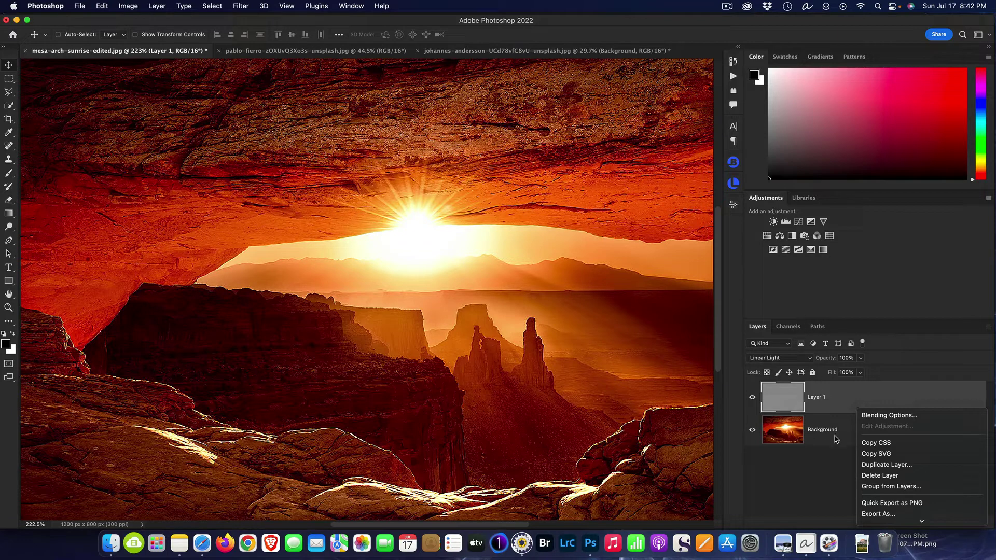
scroll(892, 445, down, 5)
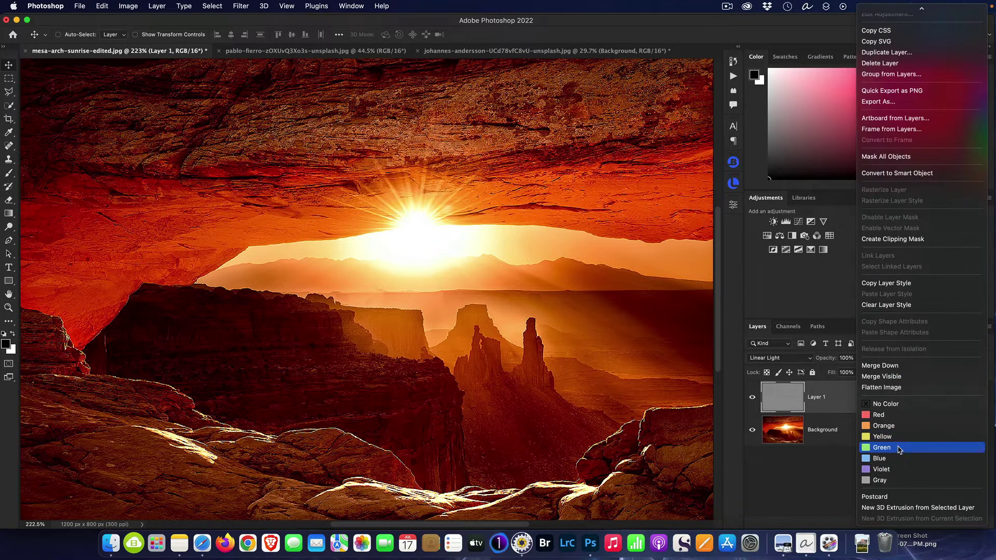
click(884, 386)
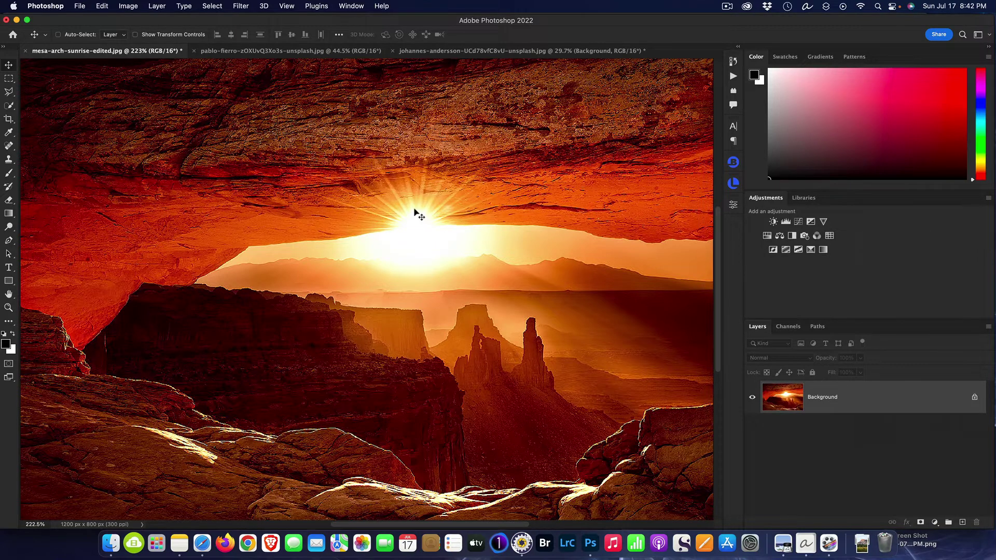
Step: Save mesa-arch-sunrise-edited copy.jpg to Pictures > Exported Pics as a JPEG at quality 12, Maximum
click(82, 5)
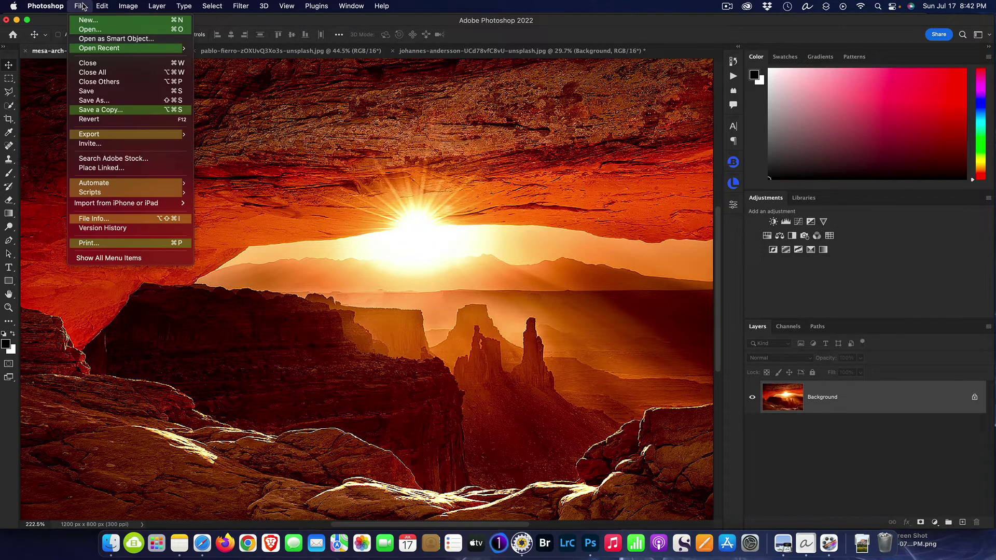
click(122, 110)
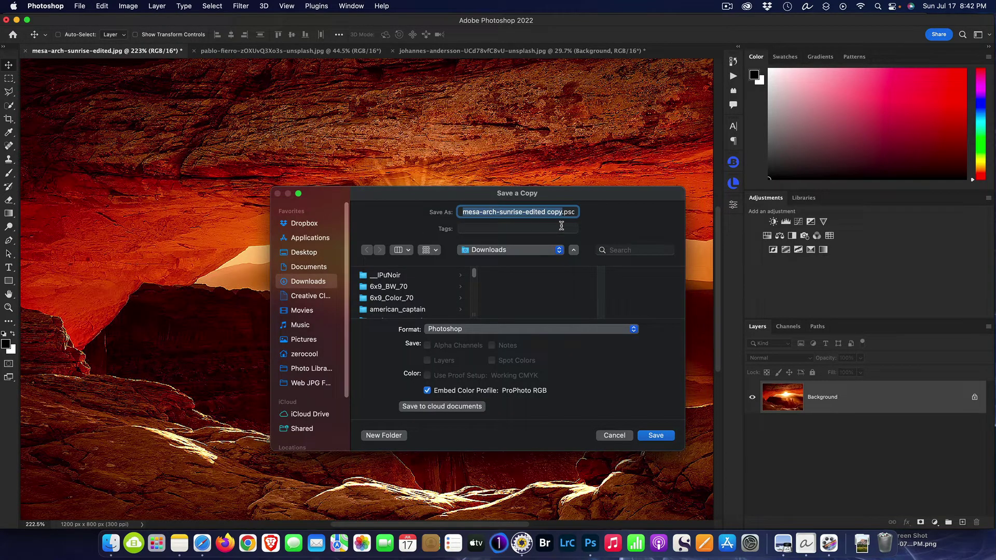
click(536, 330)
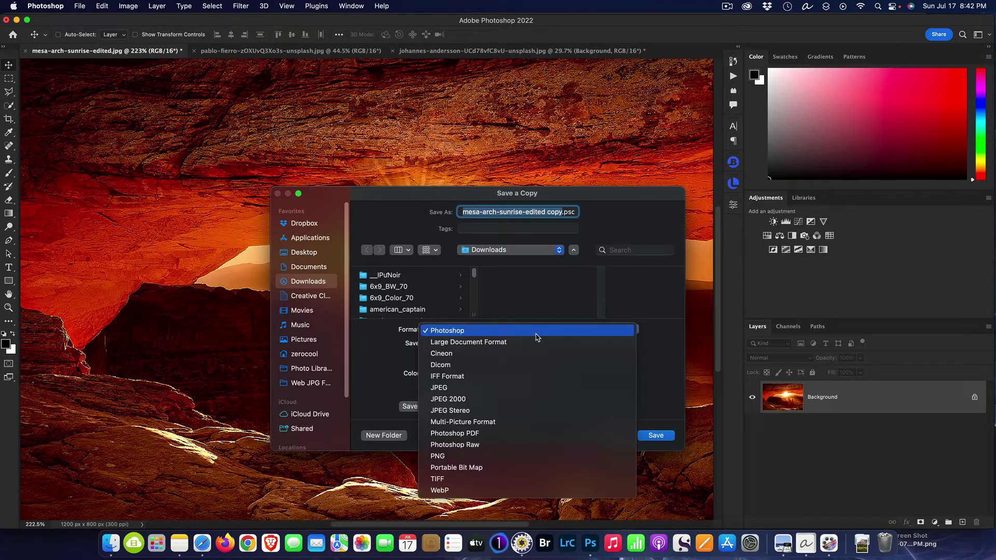
click(457, 392)
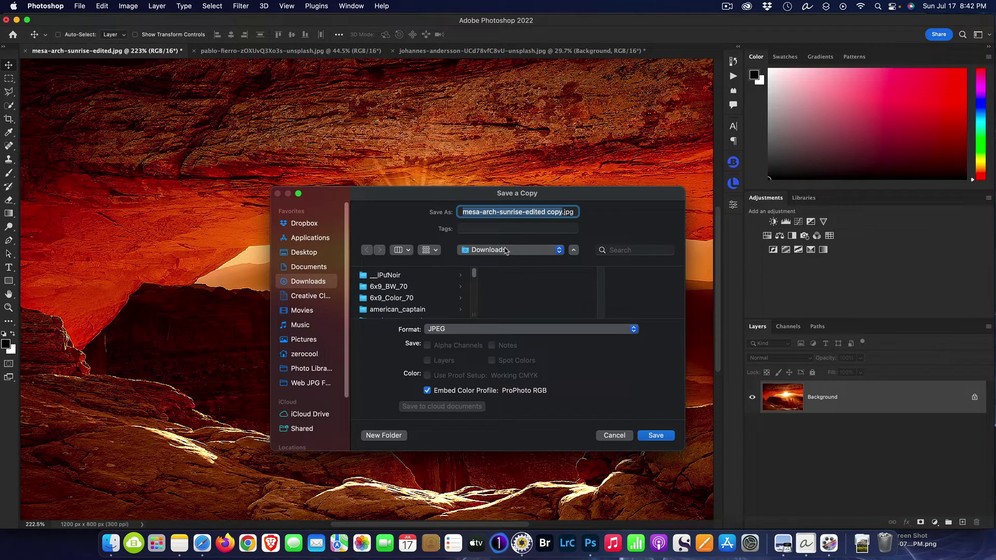
click(289, 339)
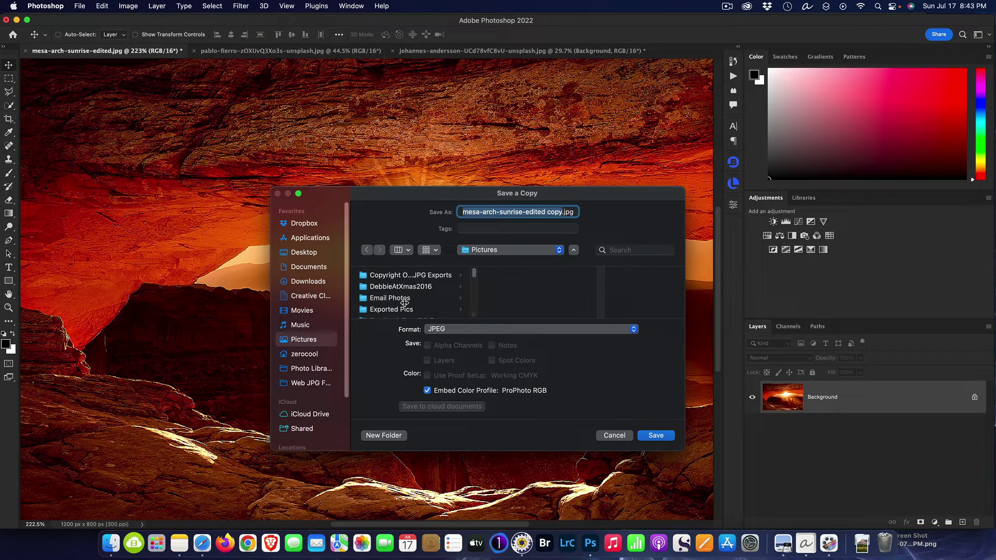
scroll(404, 303, down, 2)
click(403, 301)
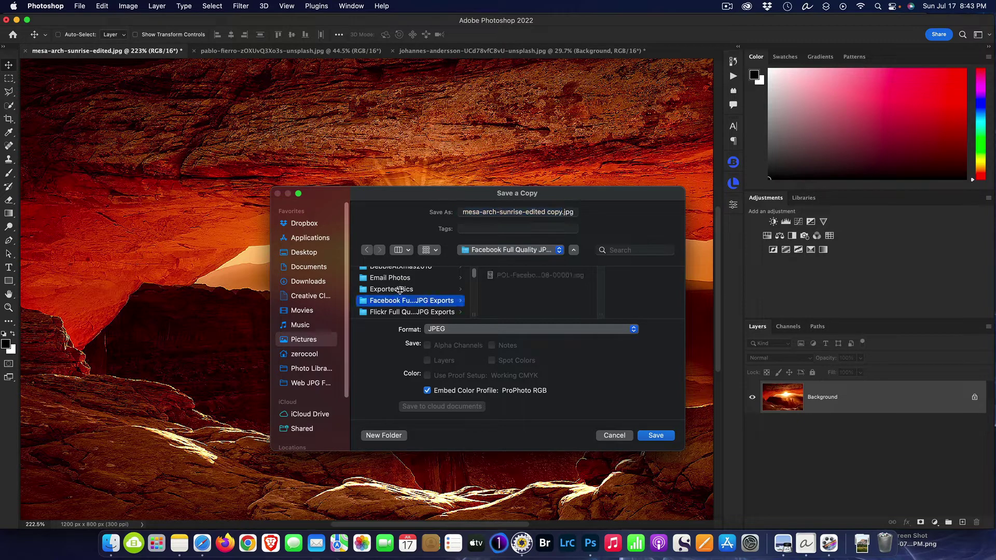
click(400, 290)
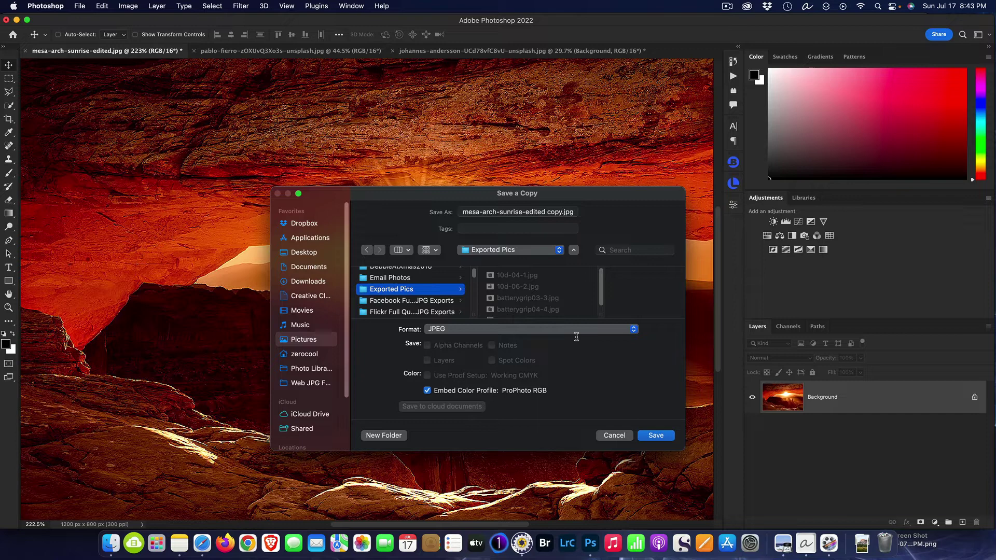
click(655, 436)
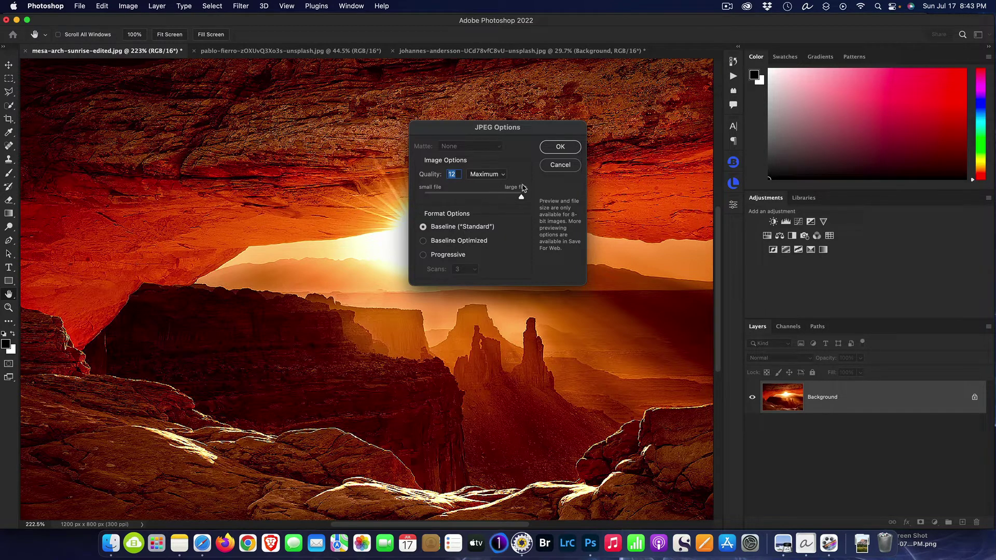
click(560, 147)
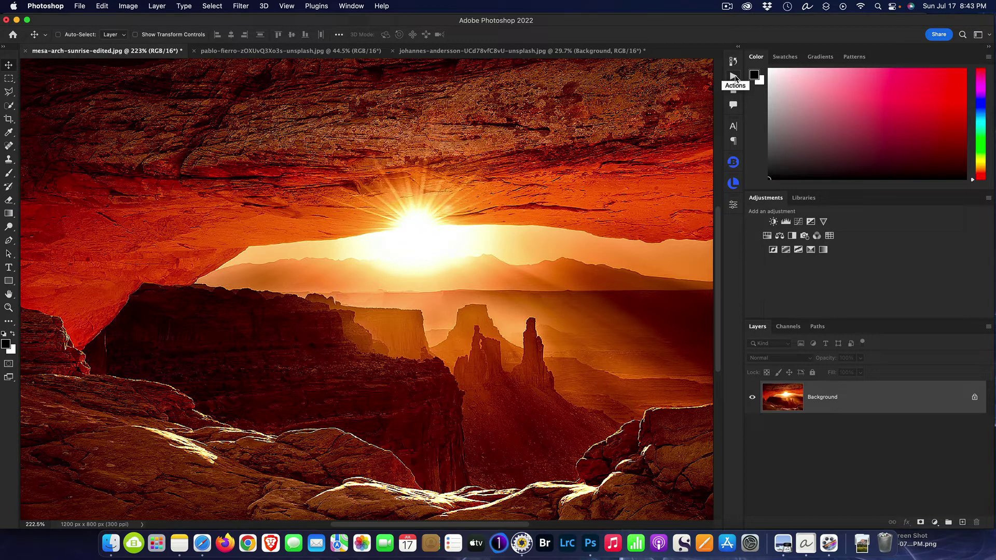
Step: Close the mesa arch document without saving and stop recording the Fine Art Print action
click(734, 77)
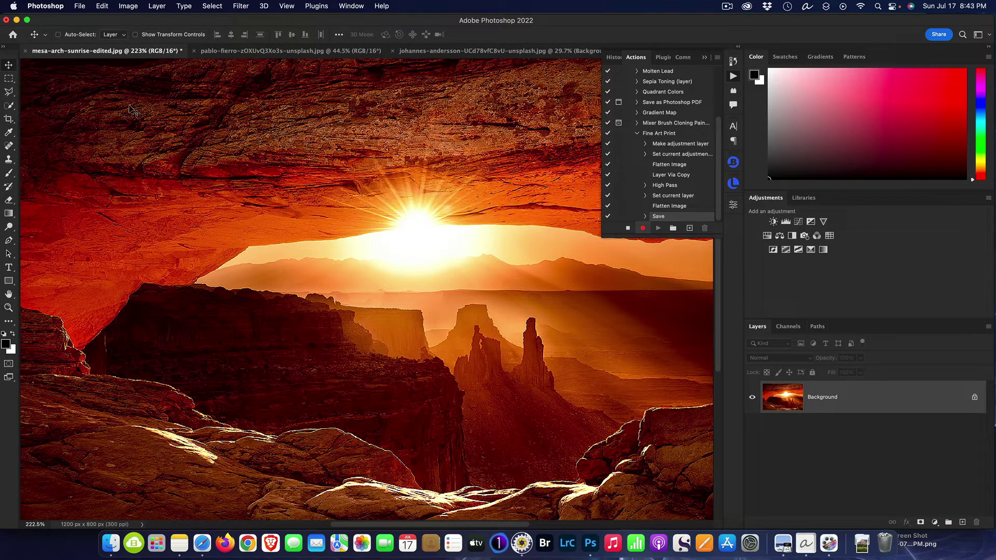
click(25, 53)
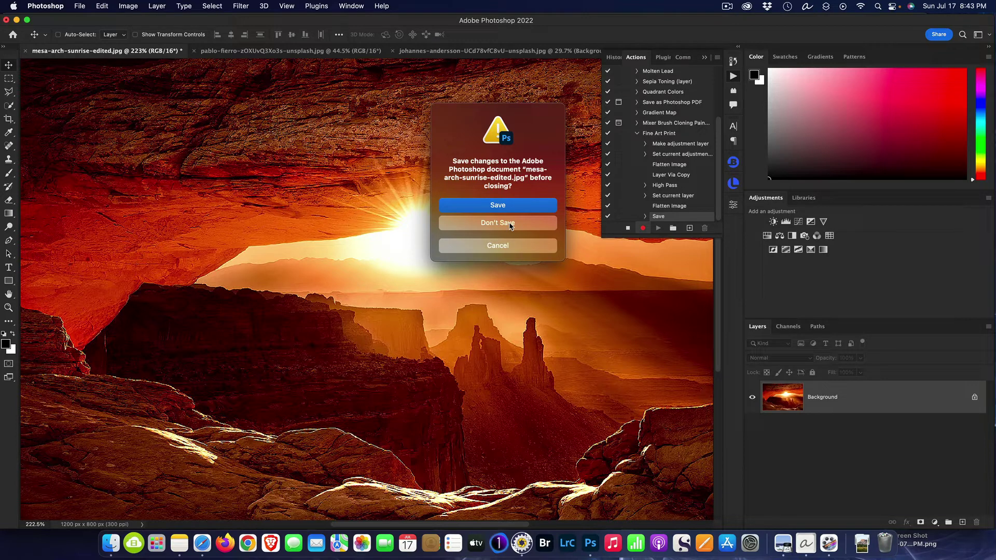
click(509, 223)
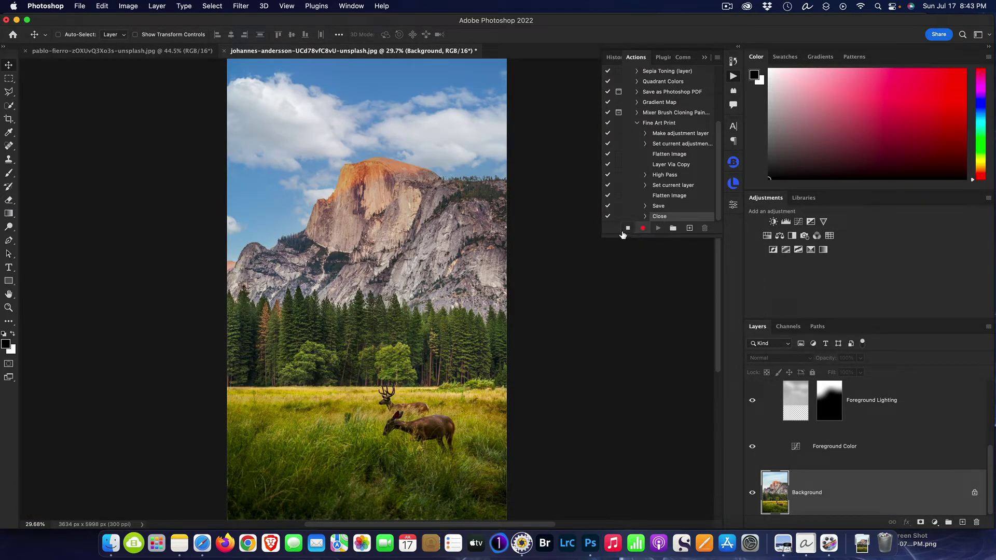
click(627, 229)
Step: Expand Fine Art Print's steps to reveal brightness 10, High Pass 0.4 pixels, Linear Light and JPEG save settings
drag(617, 237, 632, 438)
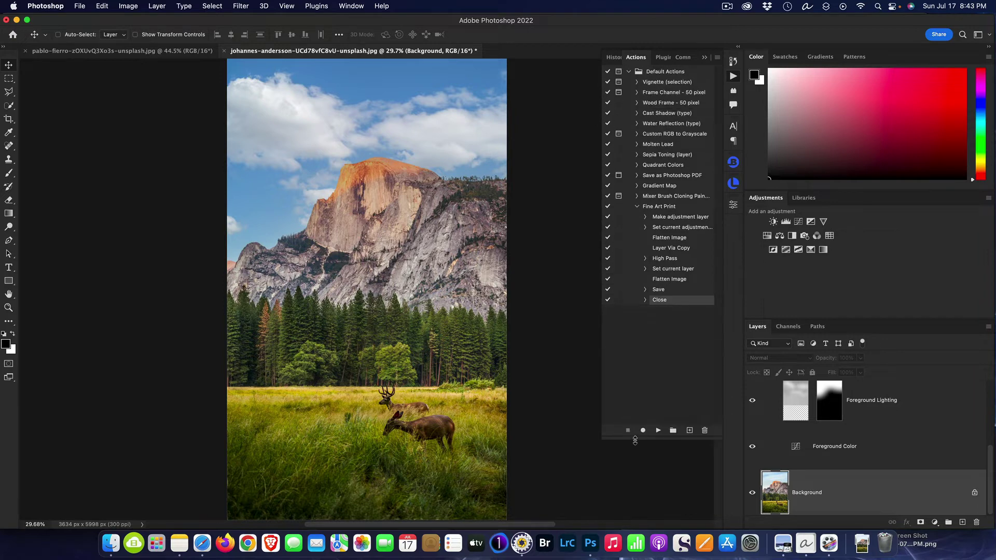
click(645, 217)
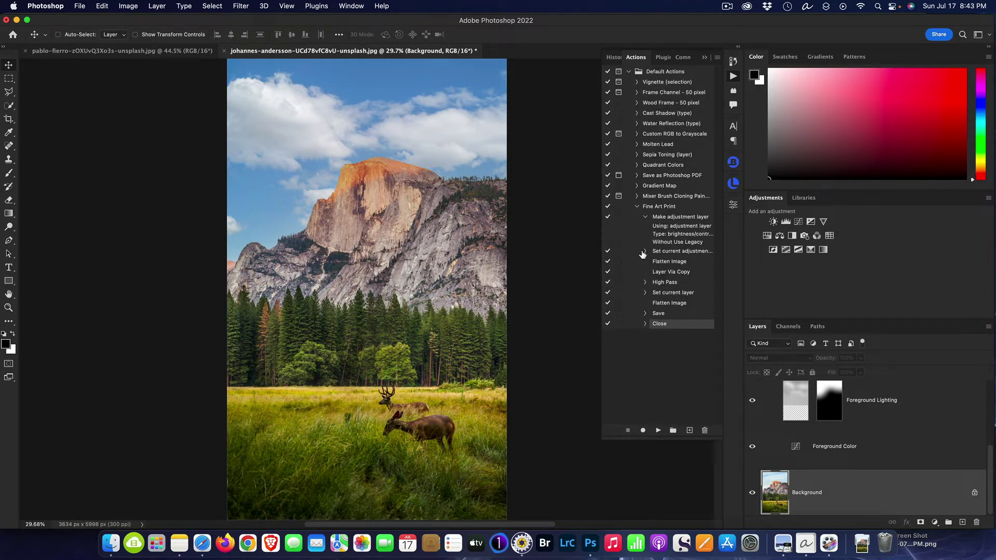
click(644, 252)
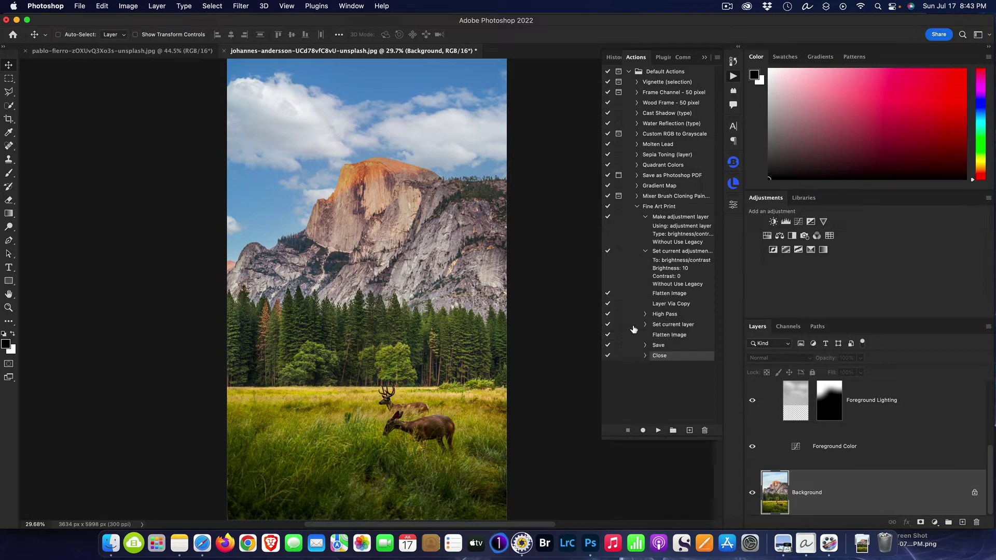
click(645, 315)
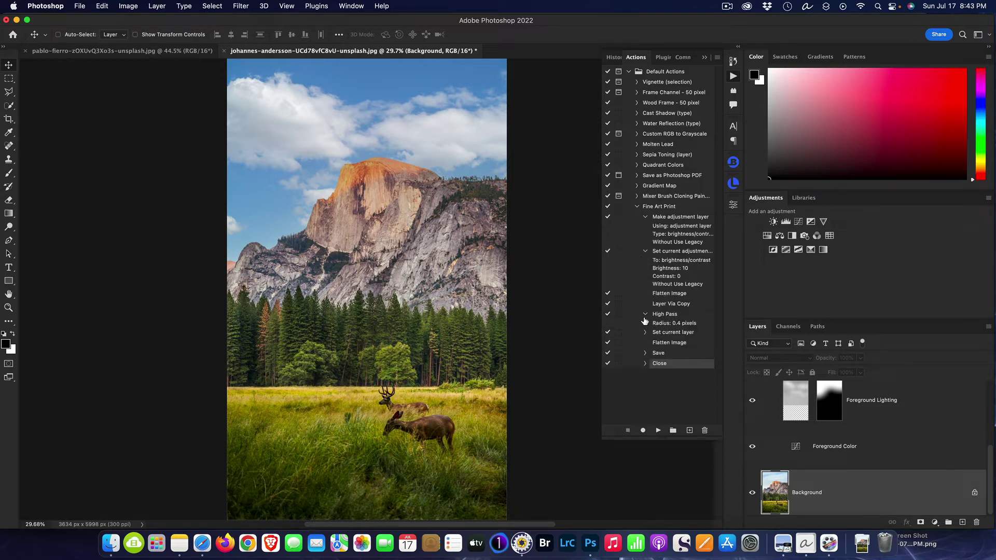
click(646, 333)
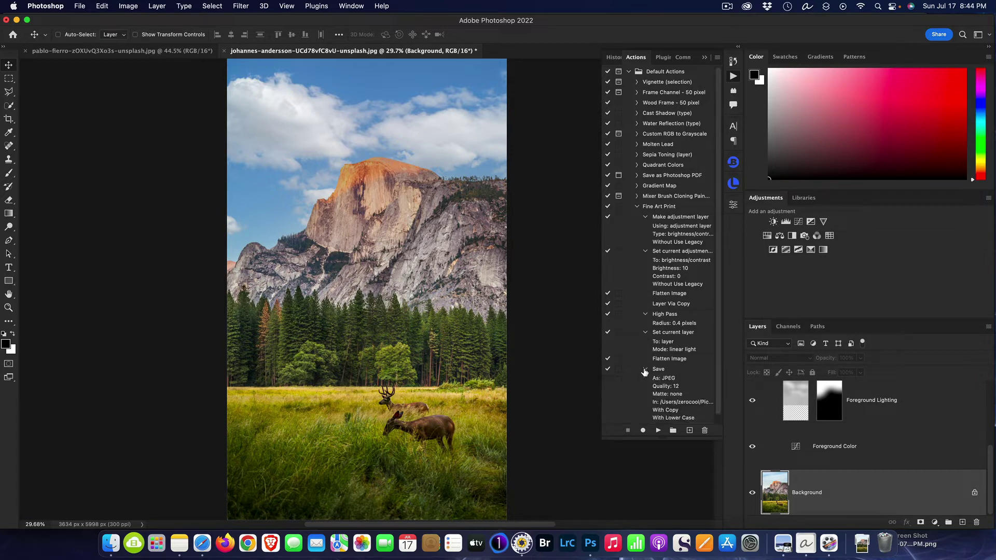
click(644, 369)
scroll(649, 390, down, 1)
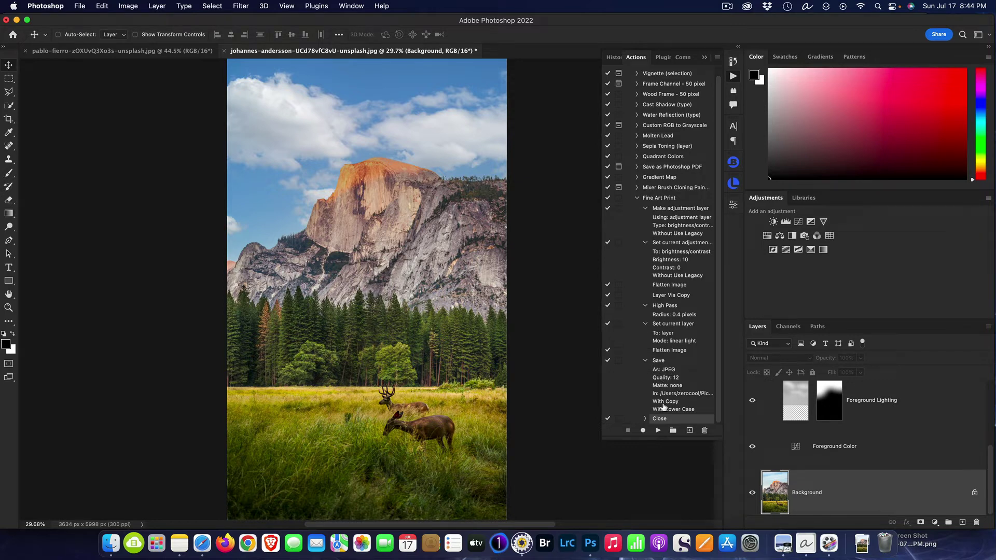
scroll(718, 413, up, 1)
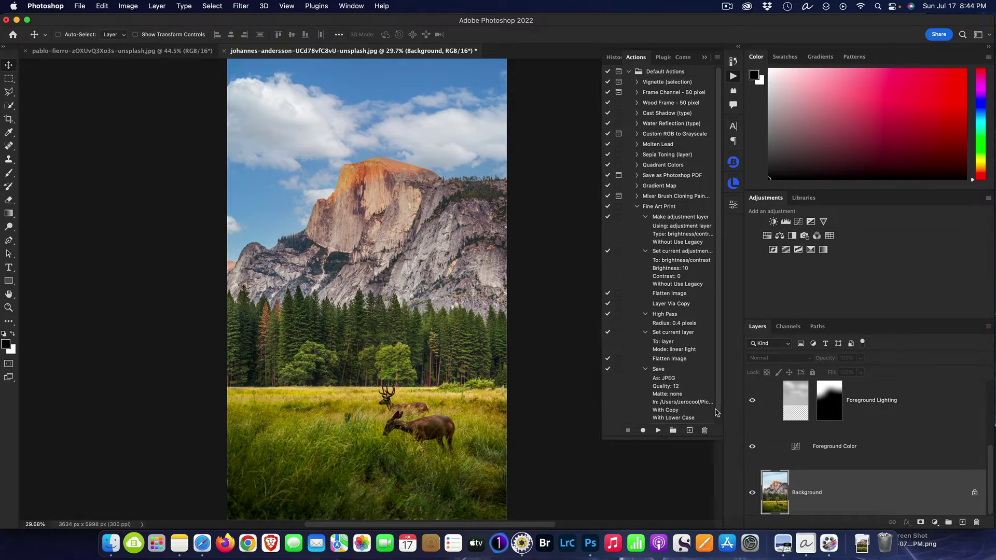
scroll(679, 413, down, 1)
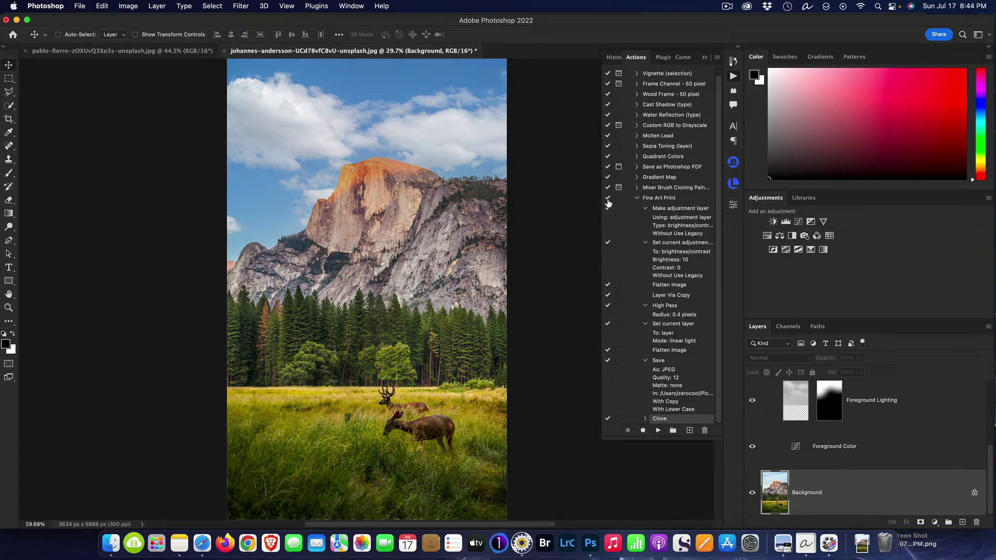
Step: Collapse and select Fine Art Print, then switch the Actions panel to Button Mode
click(637, 198)
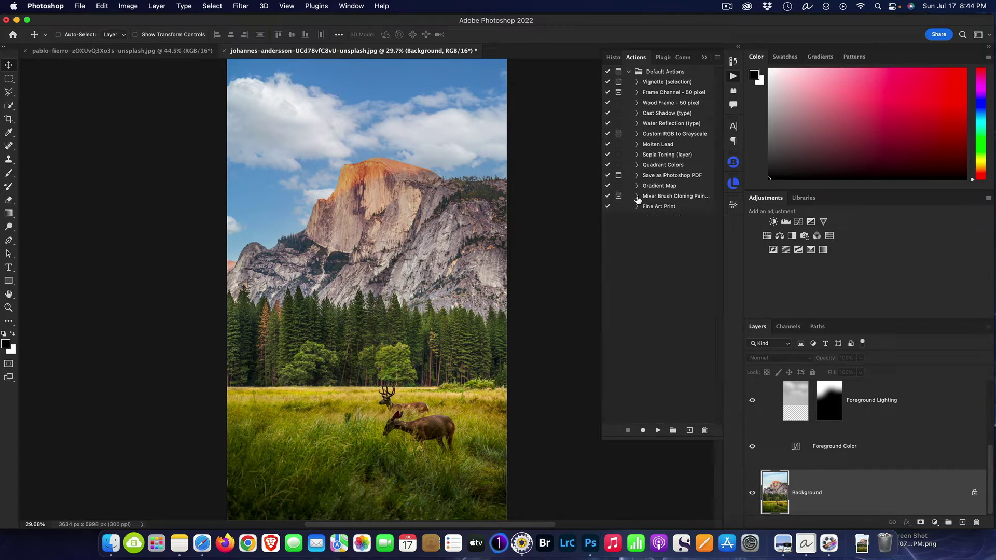
click(669, 207)
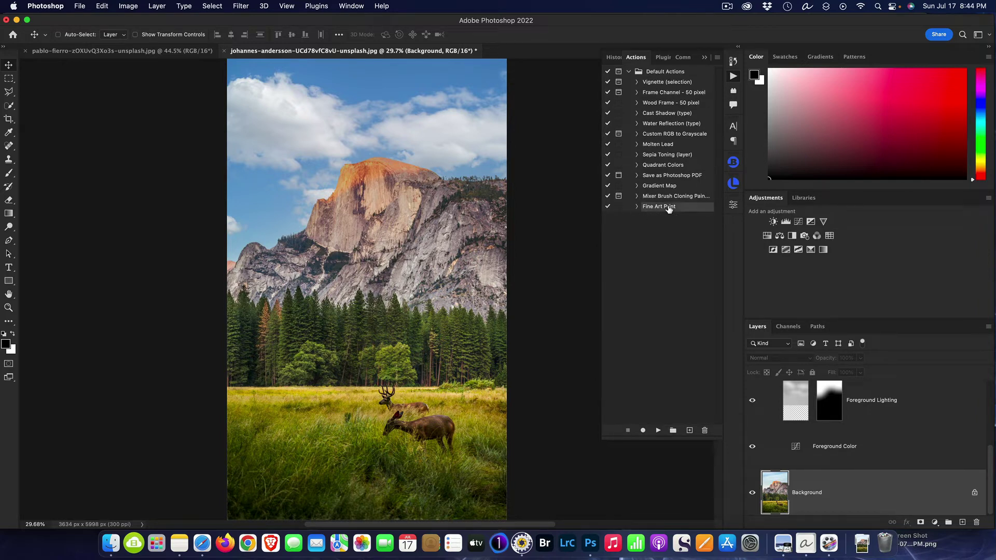
click(718, 58)
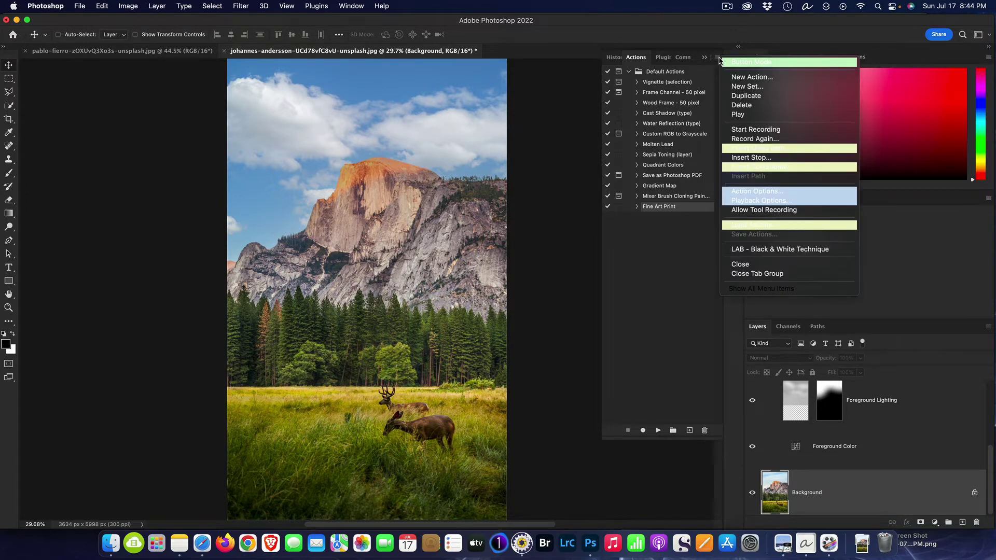
click(763, 63)
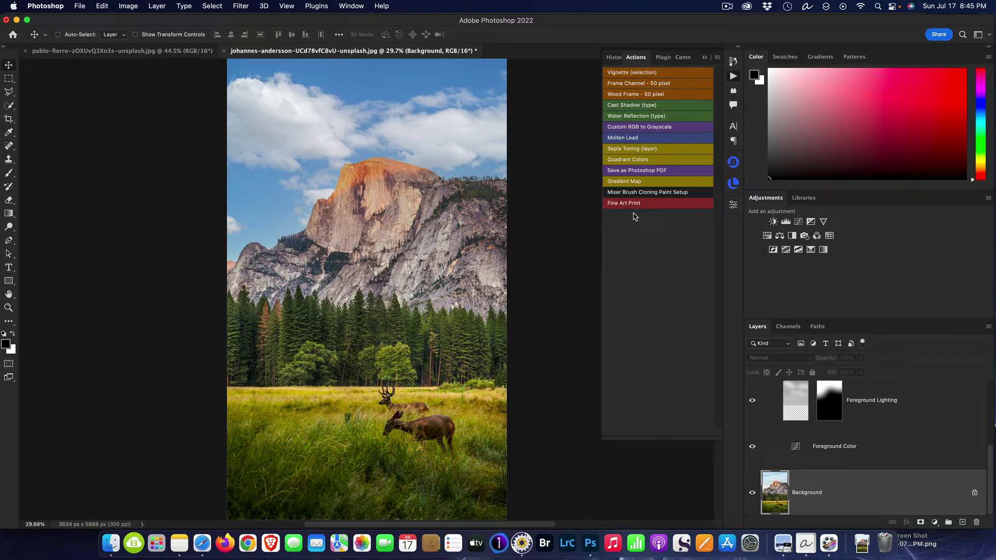
Step: Return the Actions panel to list view and turn on the dialog toggle for Fine Art Print's Save step
click(717, 58)
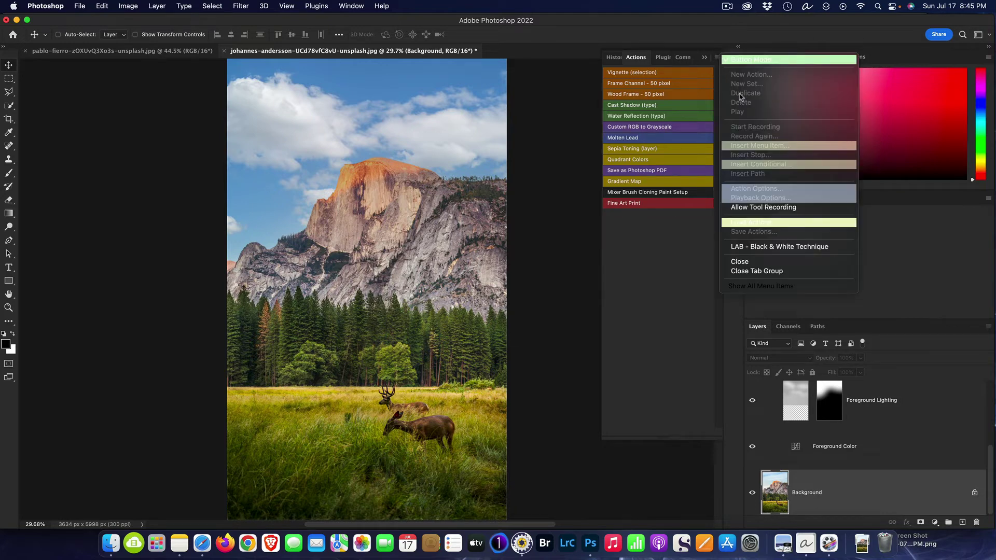
click(759, 62)
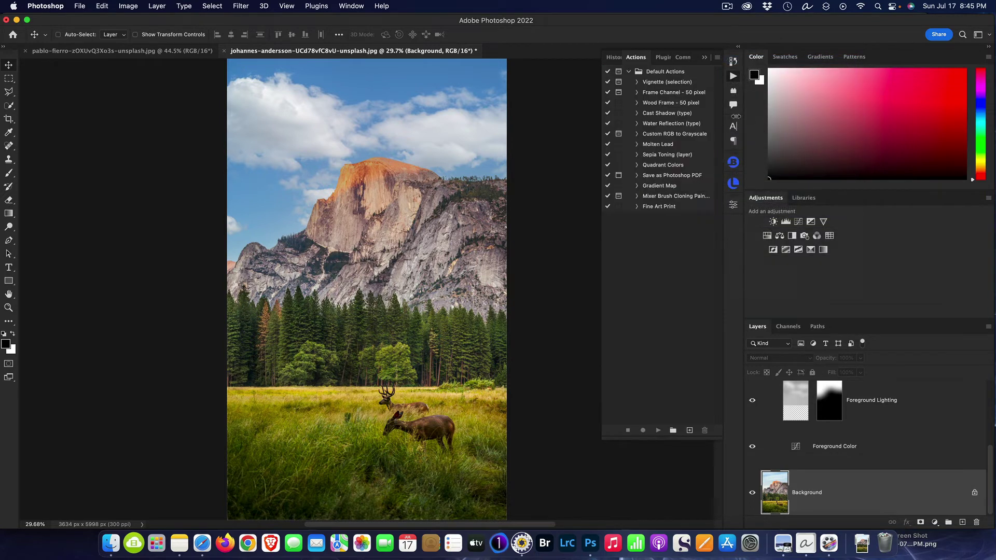
click(636, 207)
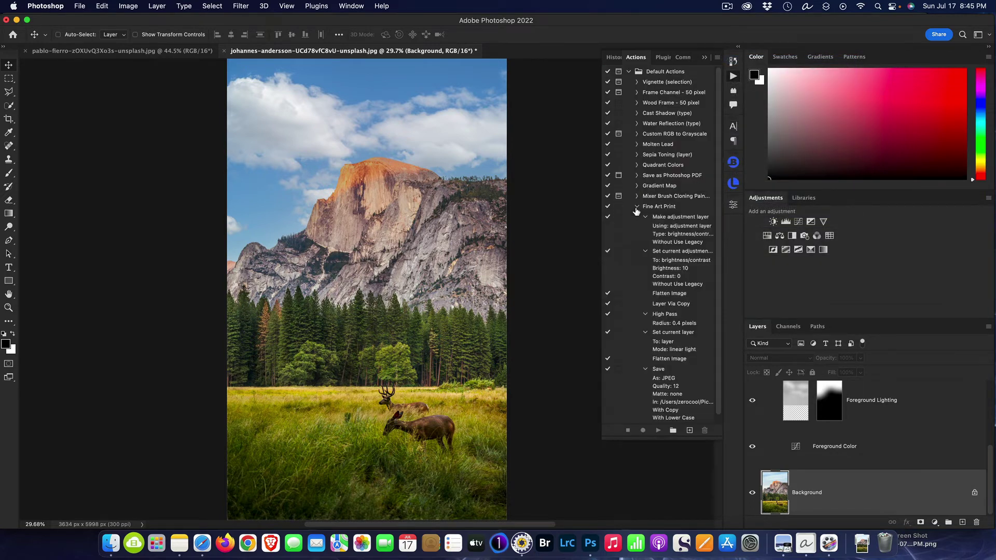
scroll(676, 297, down, 1)
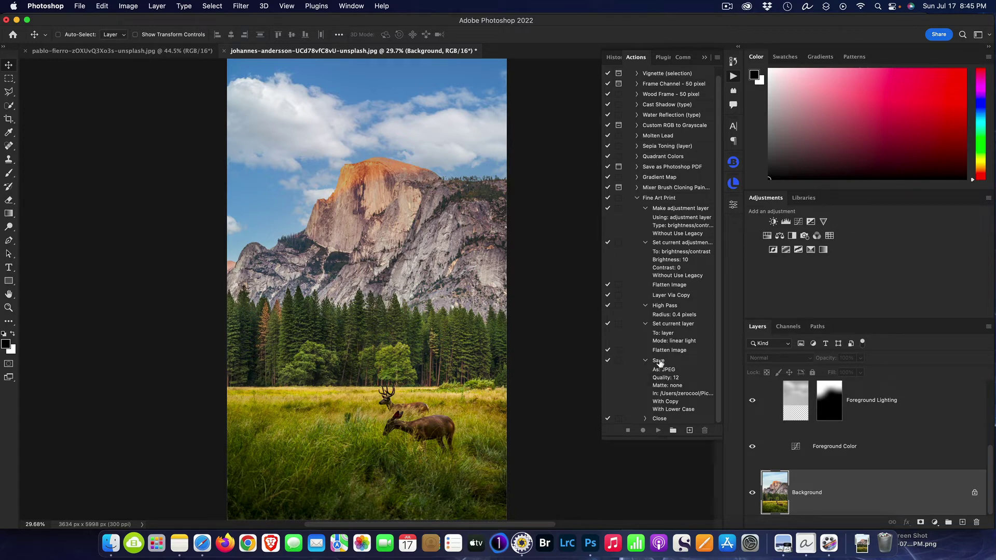
click(618, 360)
click(643, 209)
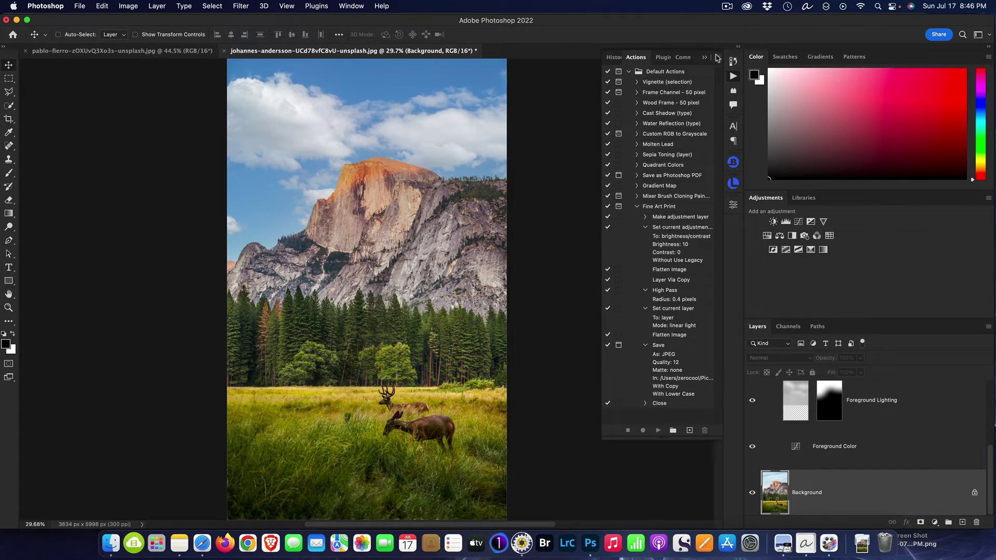
Step: Re-enable Button Mode and run Fine Art Print on the pablo-fierro river photo, saving its JPEG copy
click(717, 58)
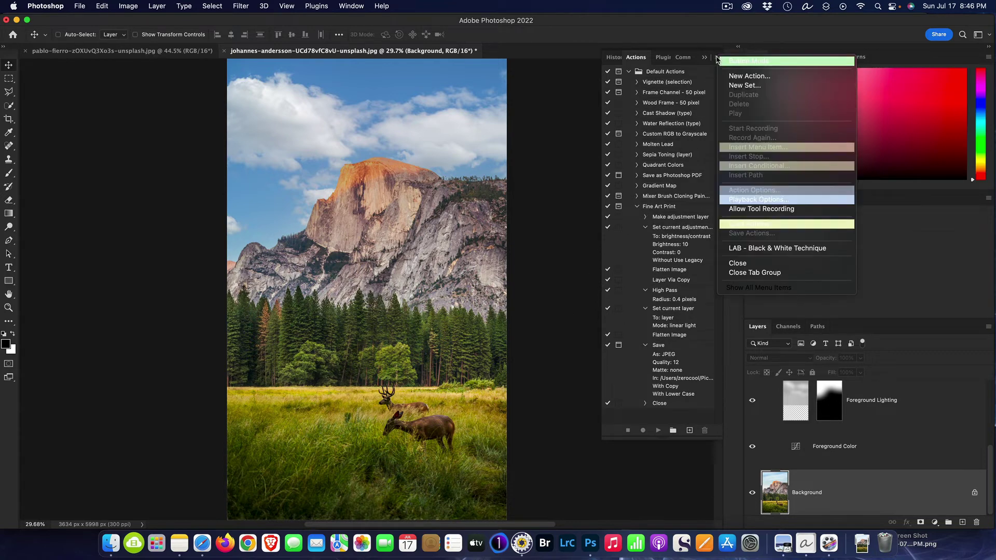
click(775, 62)
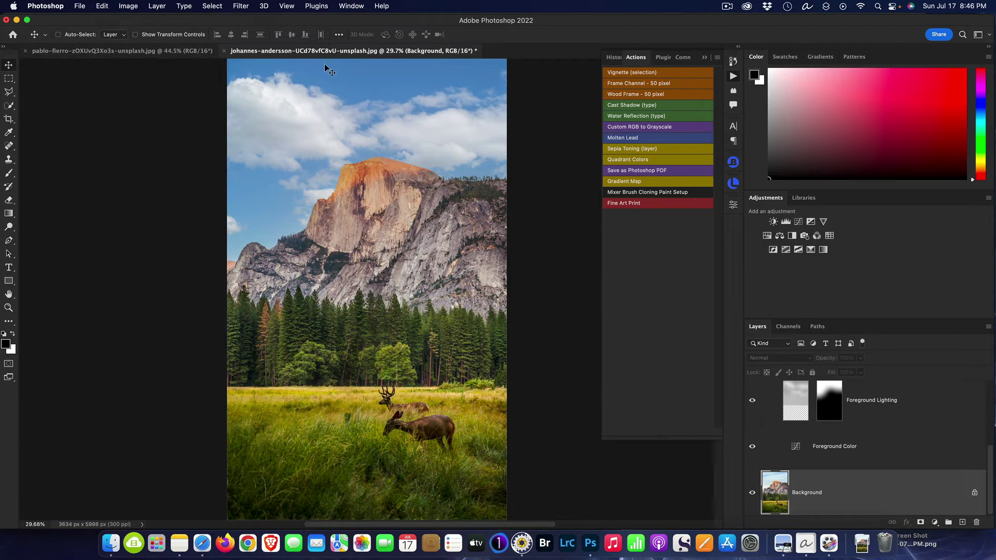
click(165, 50)
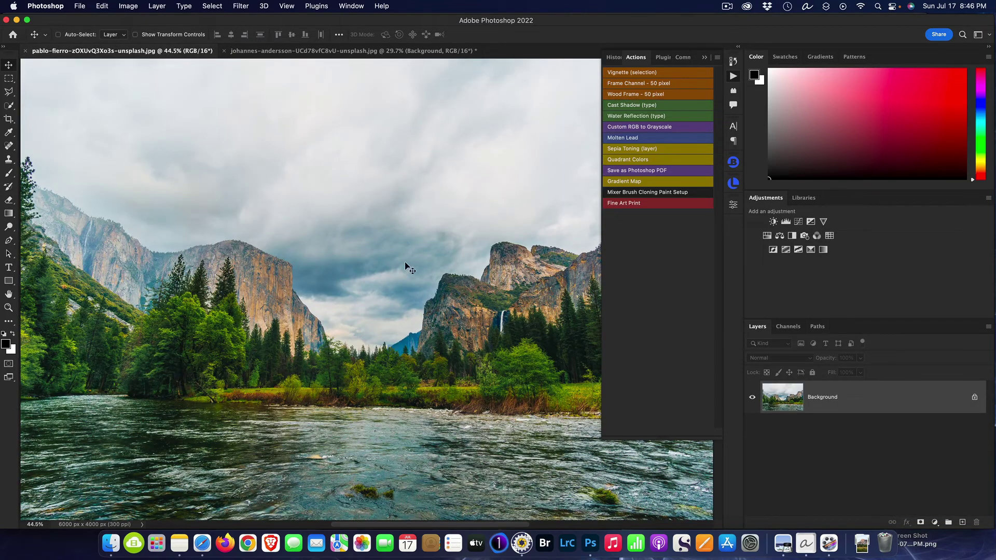
click(631, 204)
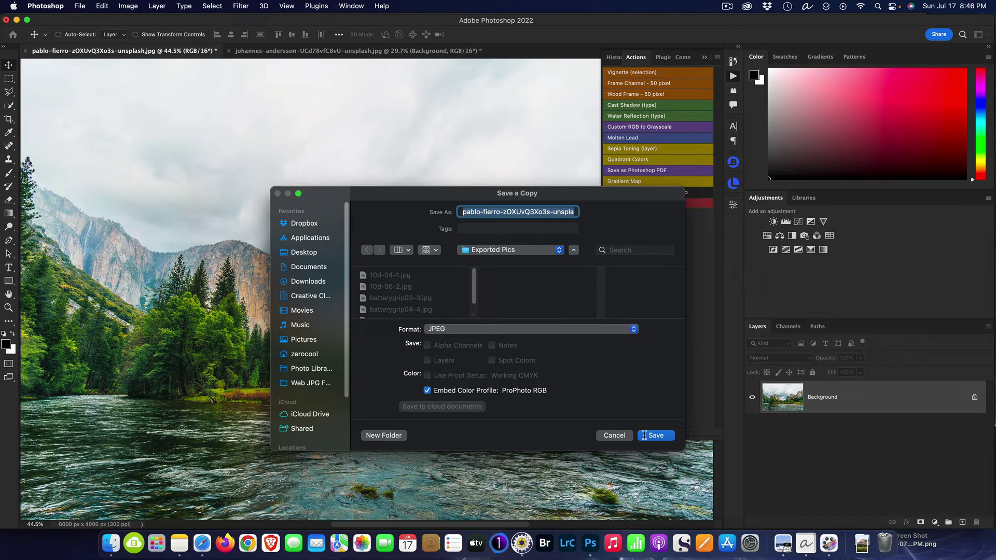
click(660, 436)
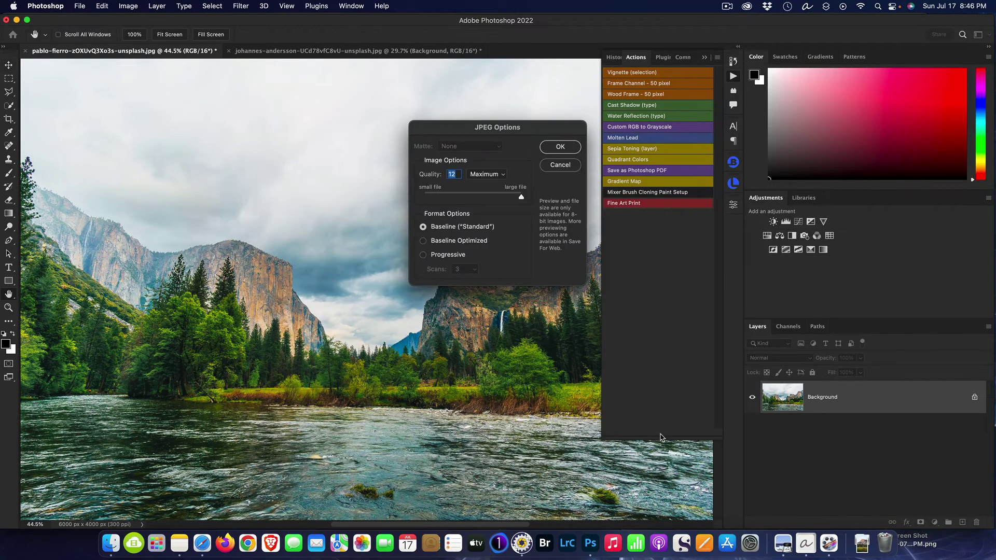
click(562, 149)
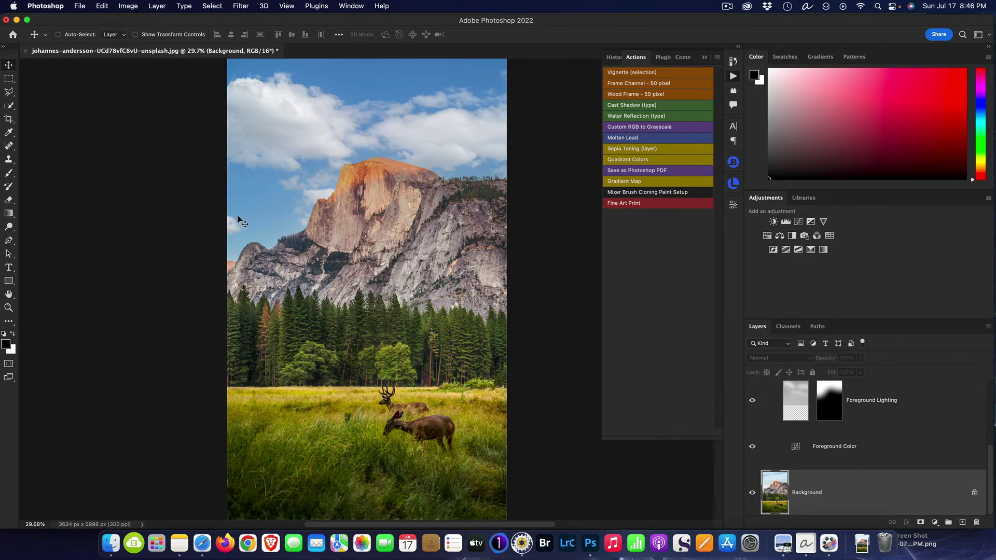
Step: Run Fine Art Print on the Half Dome deer photo, saving its JPEG copy at quality 12 into Exported Pics
click(645, 204)
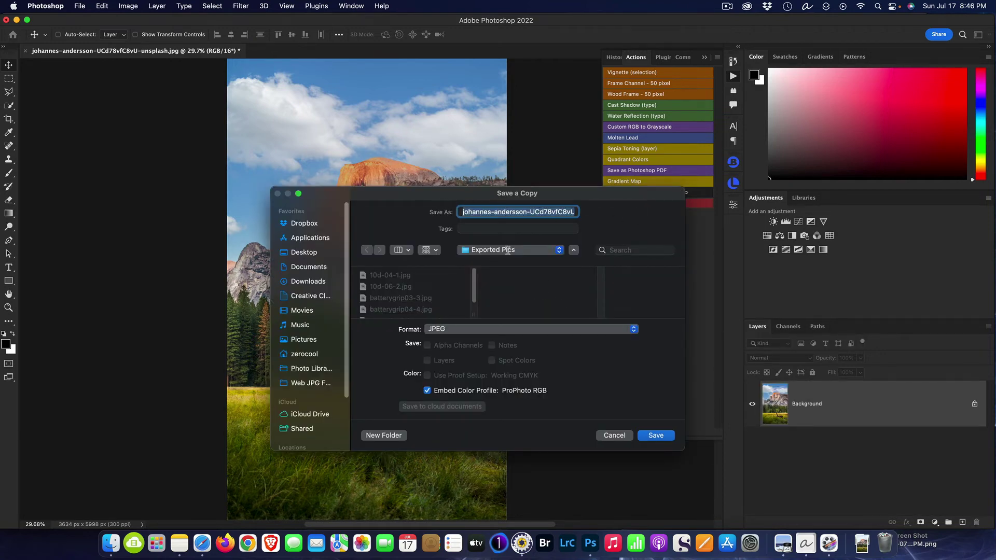
click(657, 435)
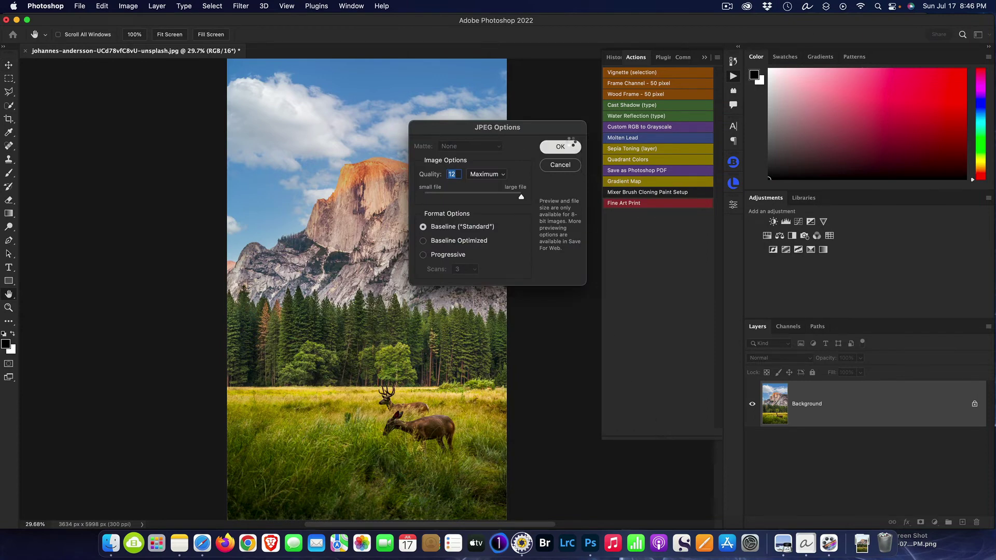
click(571, 146)
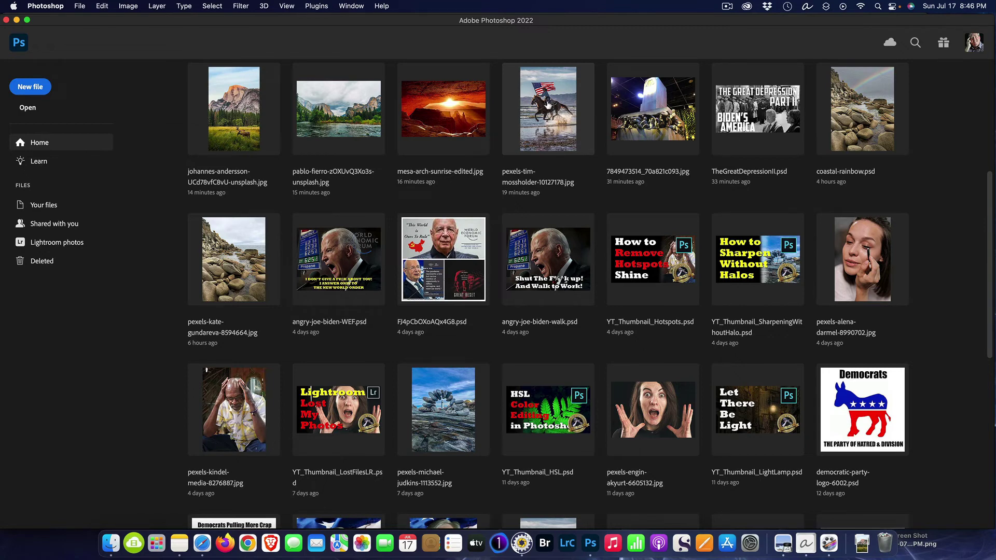
Step: Open pexels-tim-mossholder from the Home screen's recent files through Camera Raw
click(546, 109)
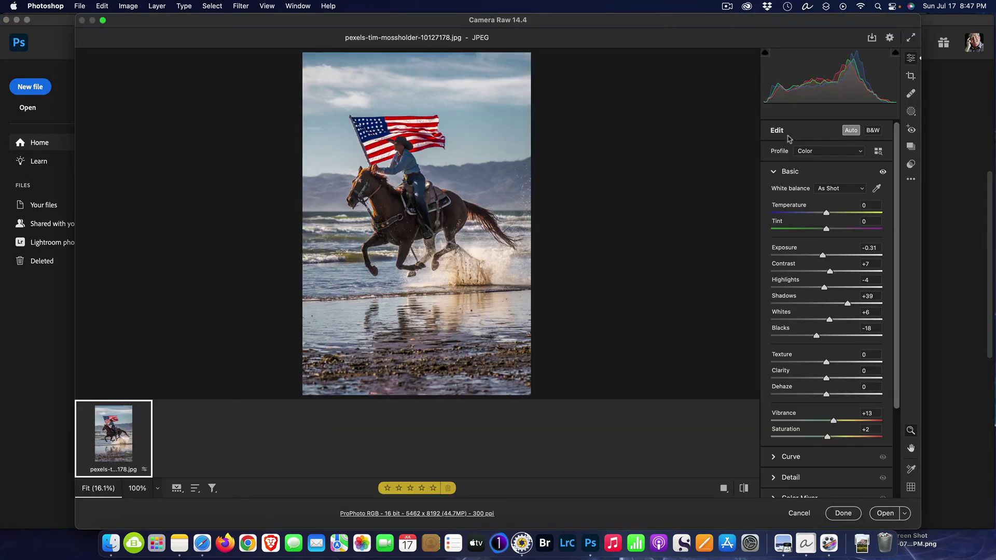
click(889, 515)
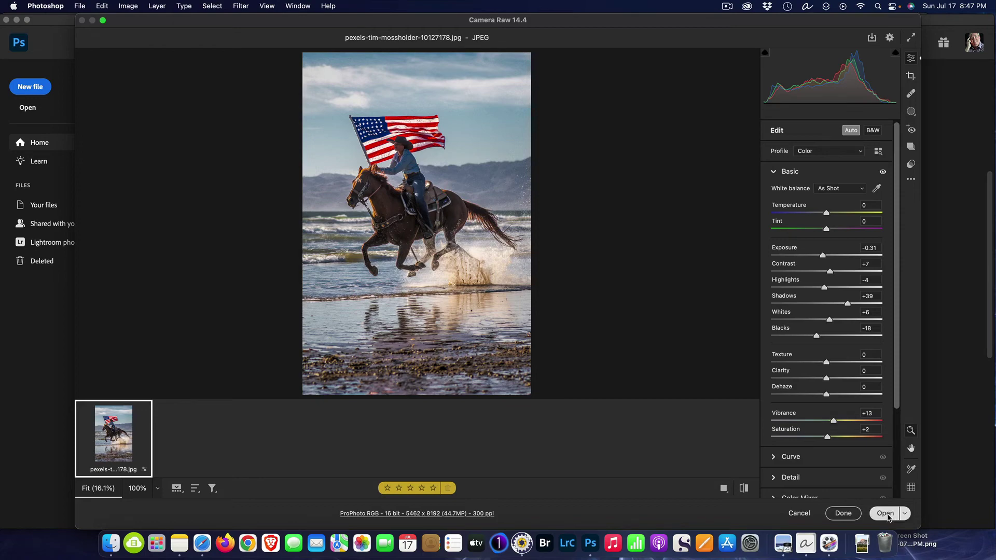
scroll(546, 265, up, 5)
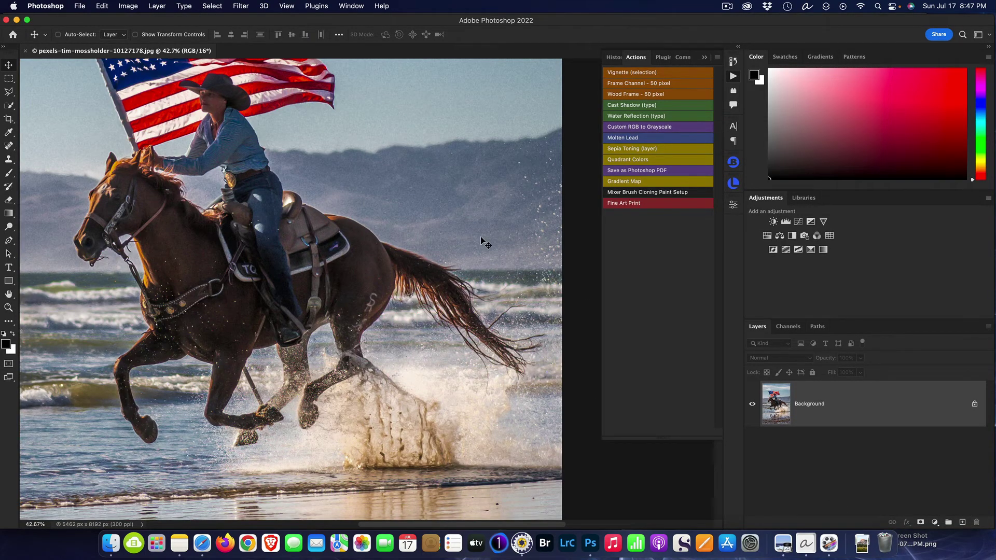
scroll(483, 242, down, 3)
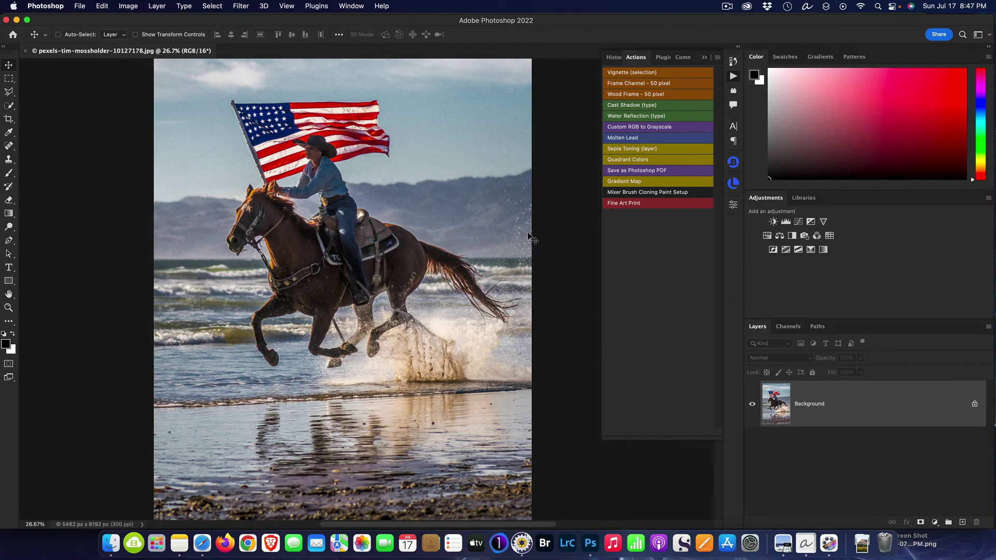
Step: Run Fine Art Print on the horse-and-rider photo, saving and closing its JPEG copy
click(625, 205)
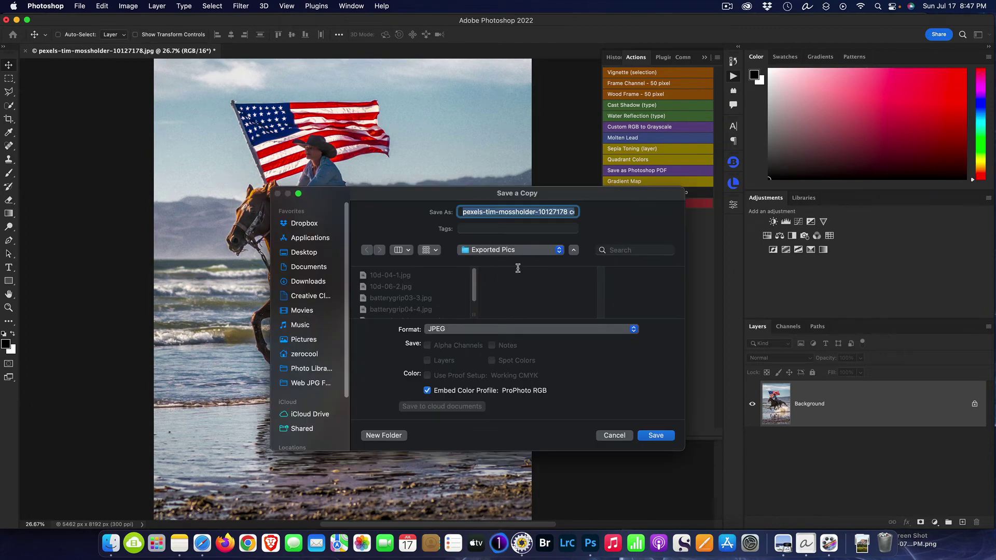
click(655, 435)
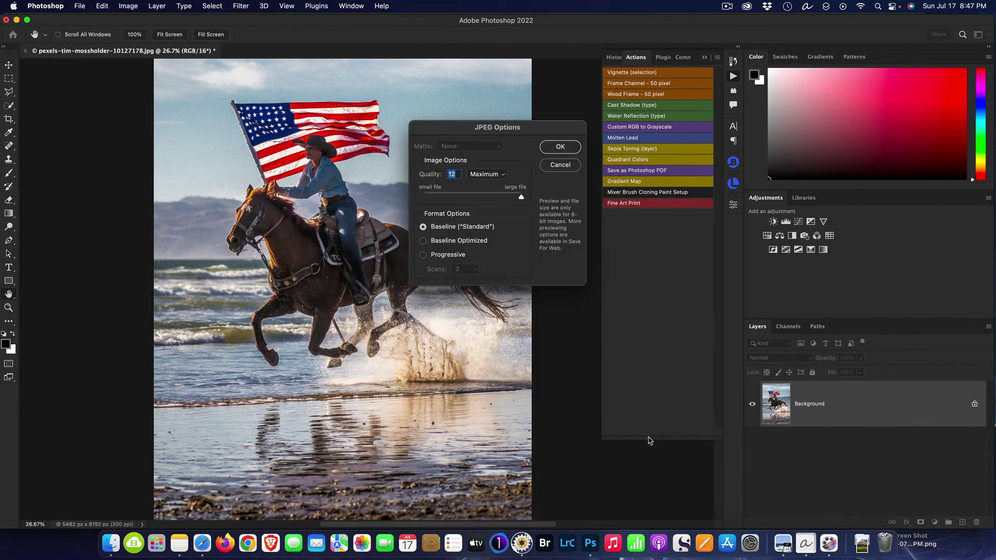
click(558, 148)
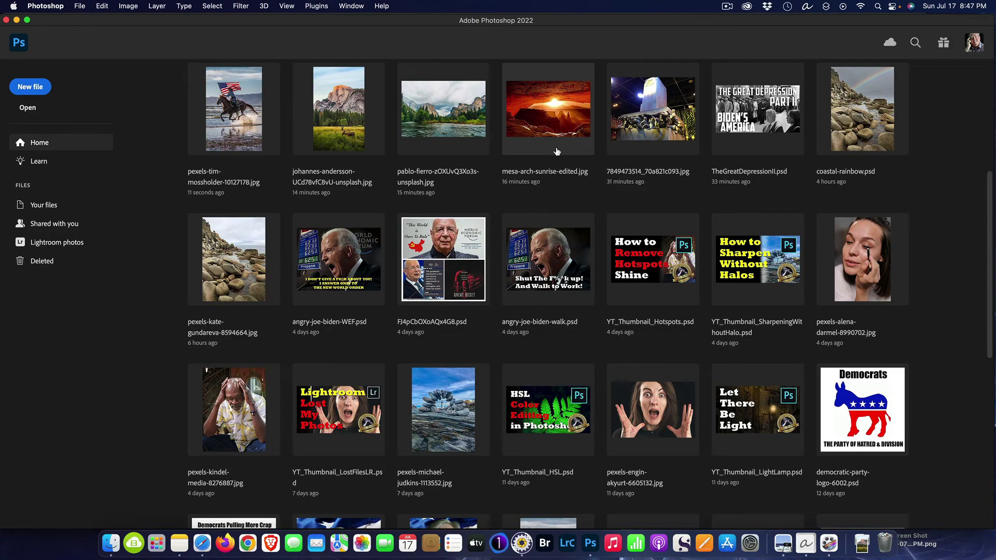